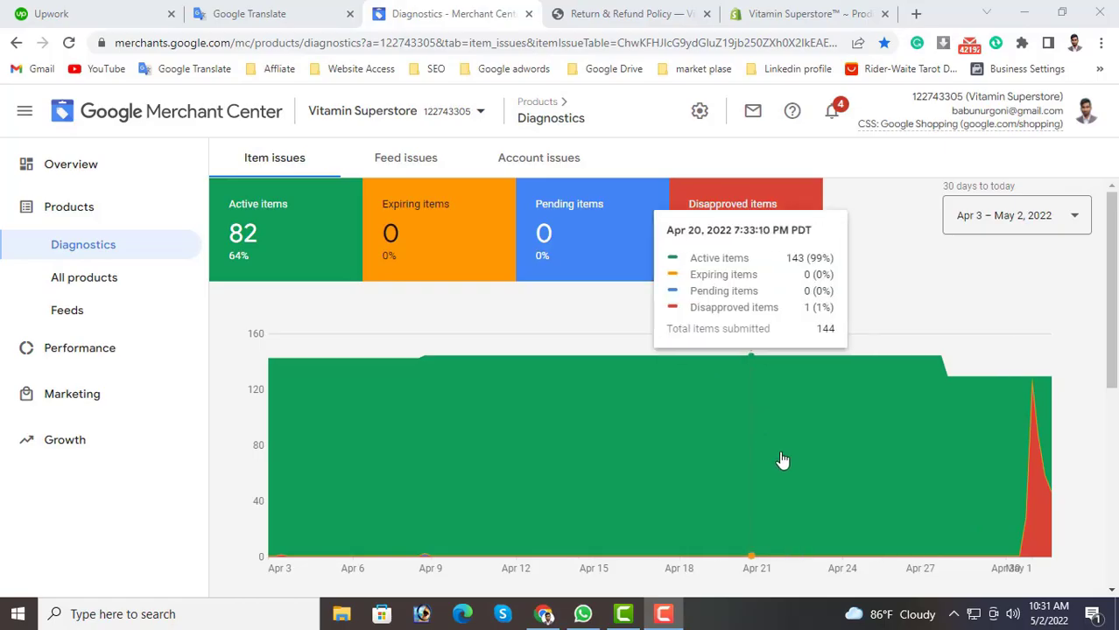
# Open the full product list from the diagnostics overview and close the Return & Refund Policy page
pyautogui.scroll(-3, 788, 458)
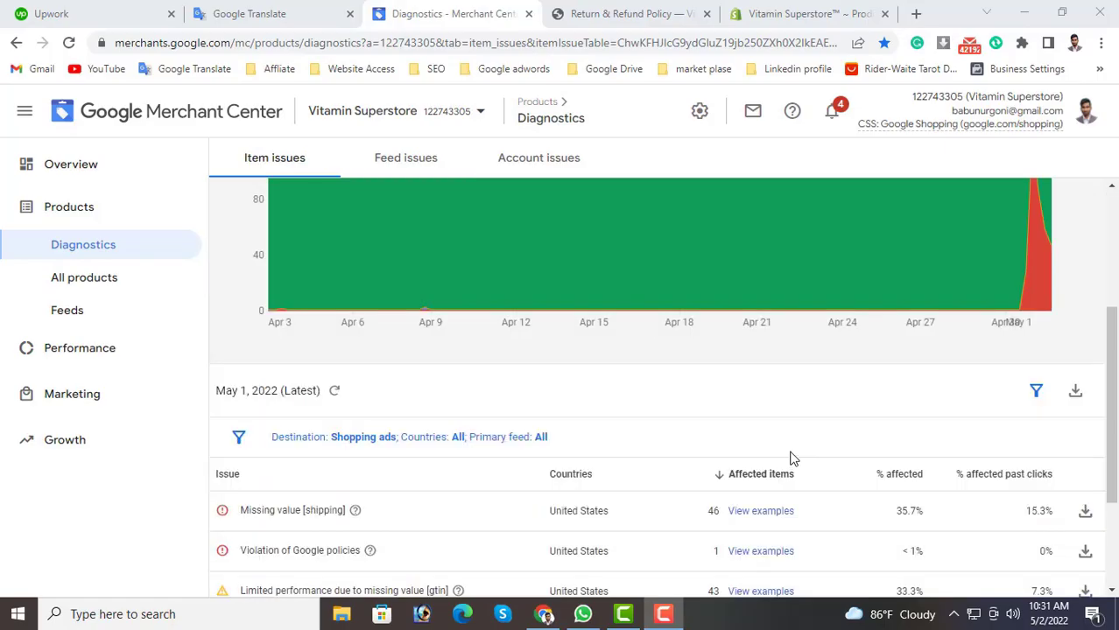
pyautogui.scroll(3, 771, 447)
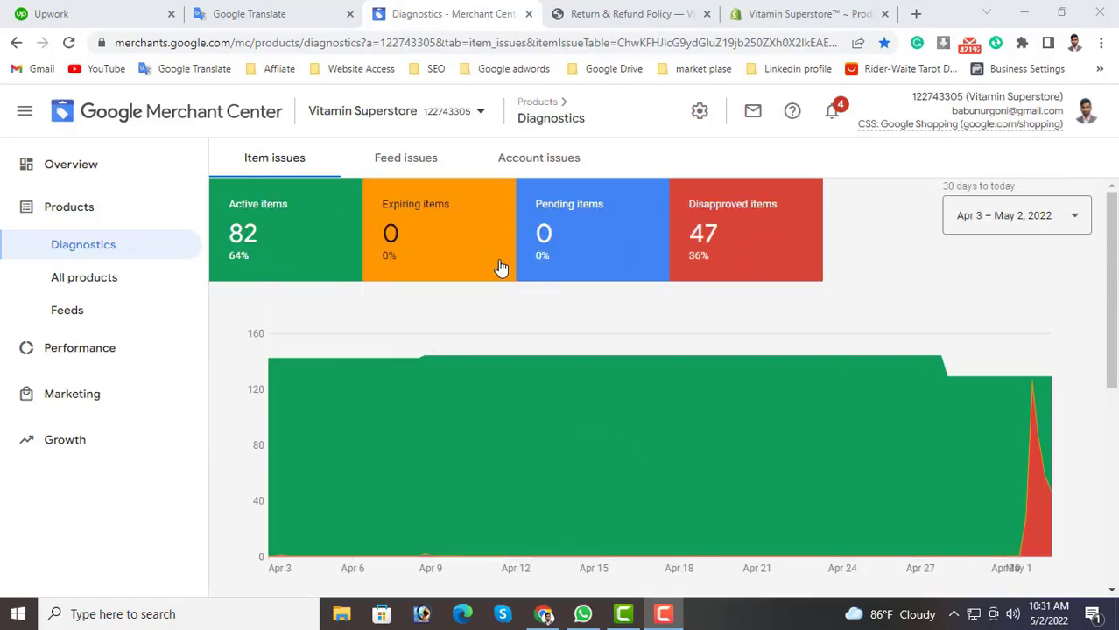
pyautogui.click(90, 289)
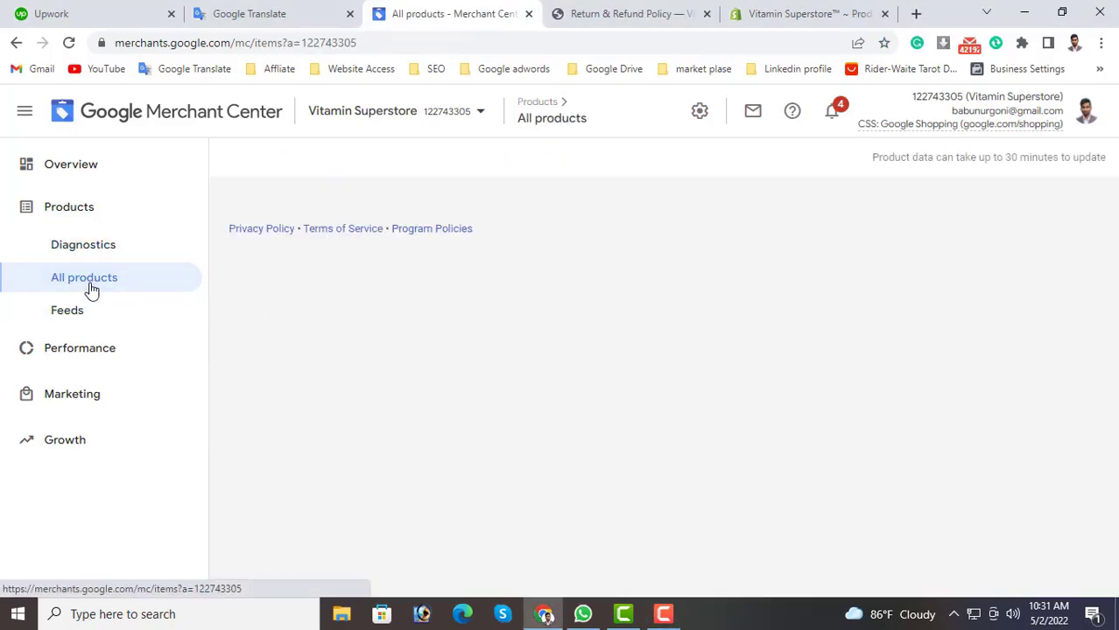
pyautogui.click(706, 13)
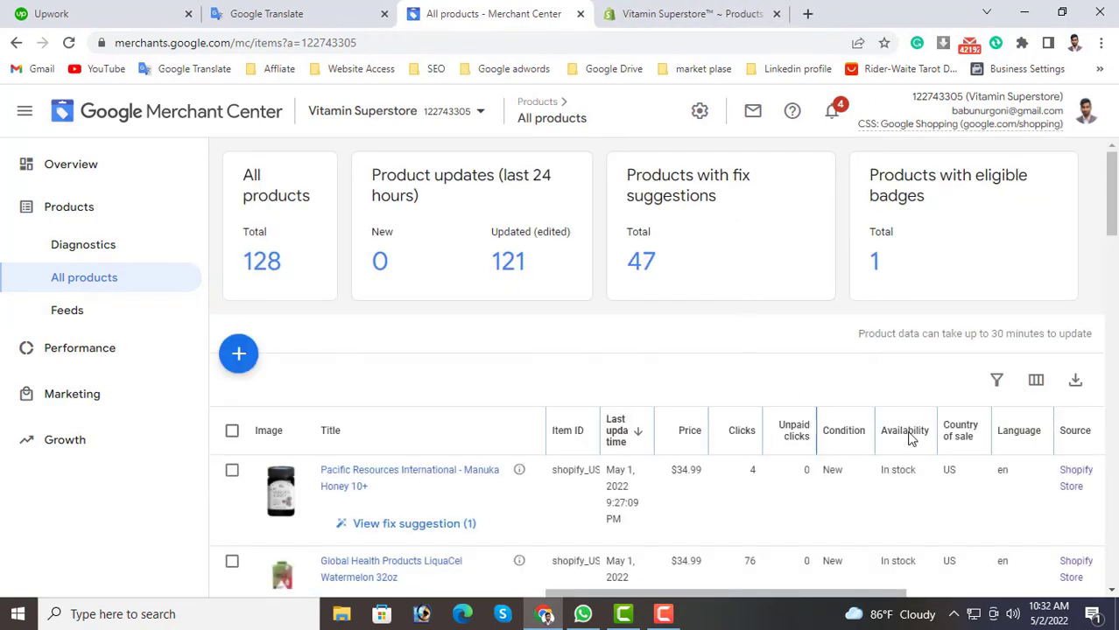
# Look through the product list's Status column for disapproved or invalid products
pyautogui.moveTo(841, 596); pyautogui.dragTo(1034, 595)
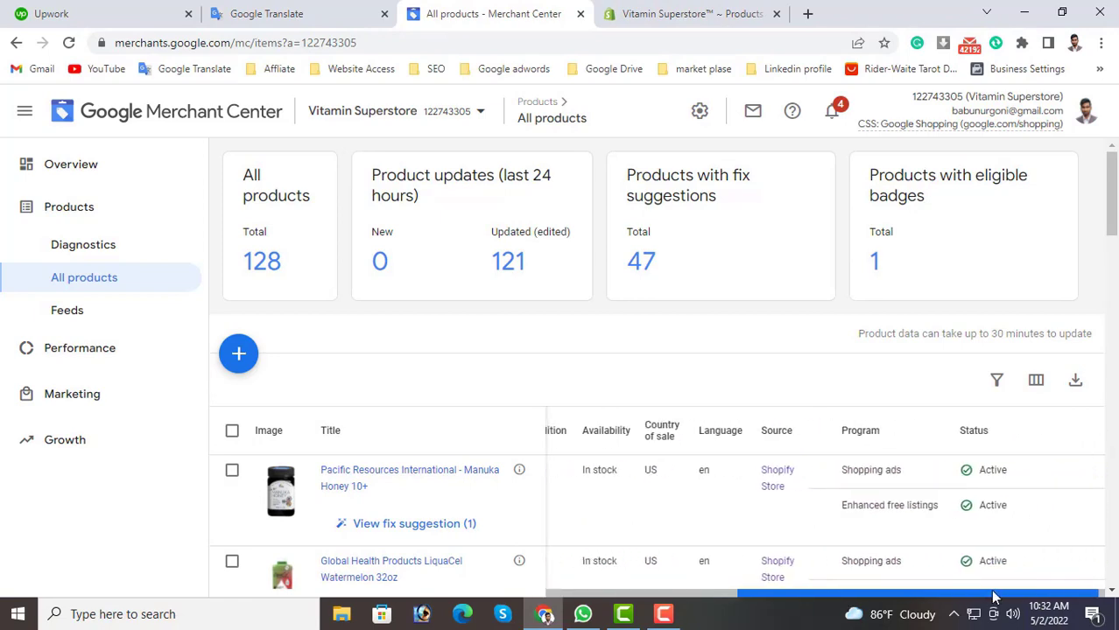
pyautogui.scroll(-10, 826, 470)
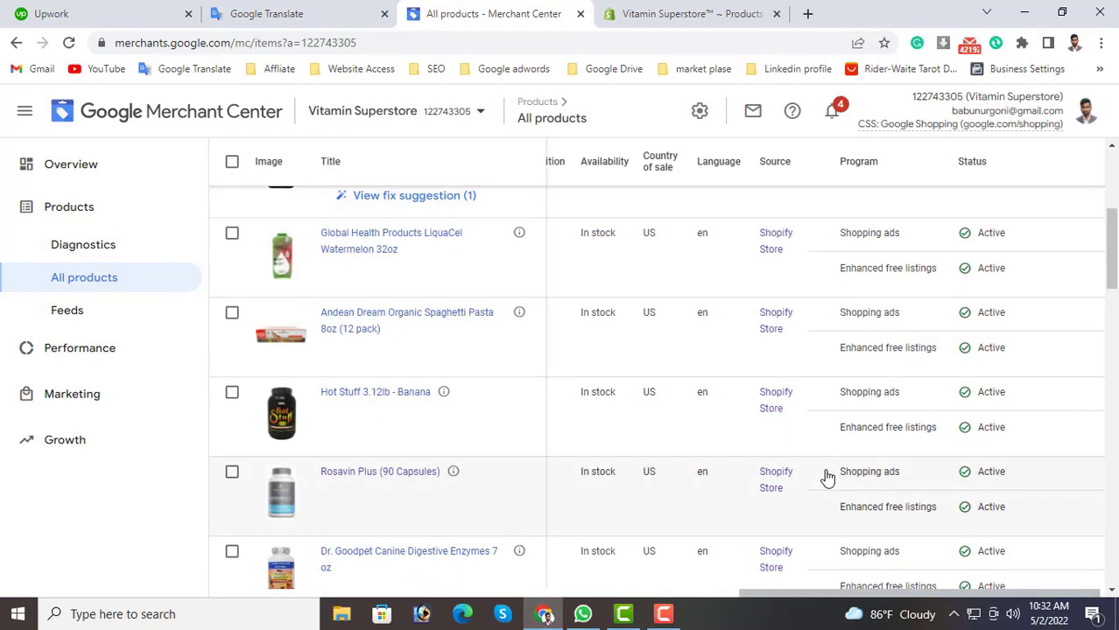
pyautogui.scroll(-7, 897, 362)
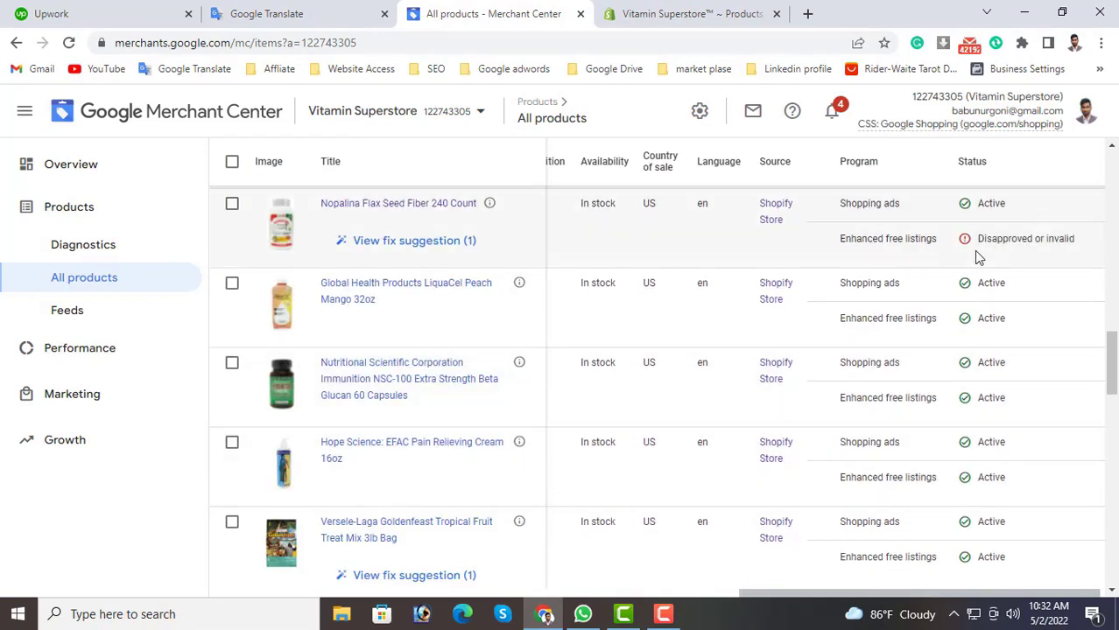
pyautogui.scroll(5, 897, 362)
pyautogui.scroll(-7, 824, 392)
pyautogui.scroll(-10, 956, 442)
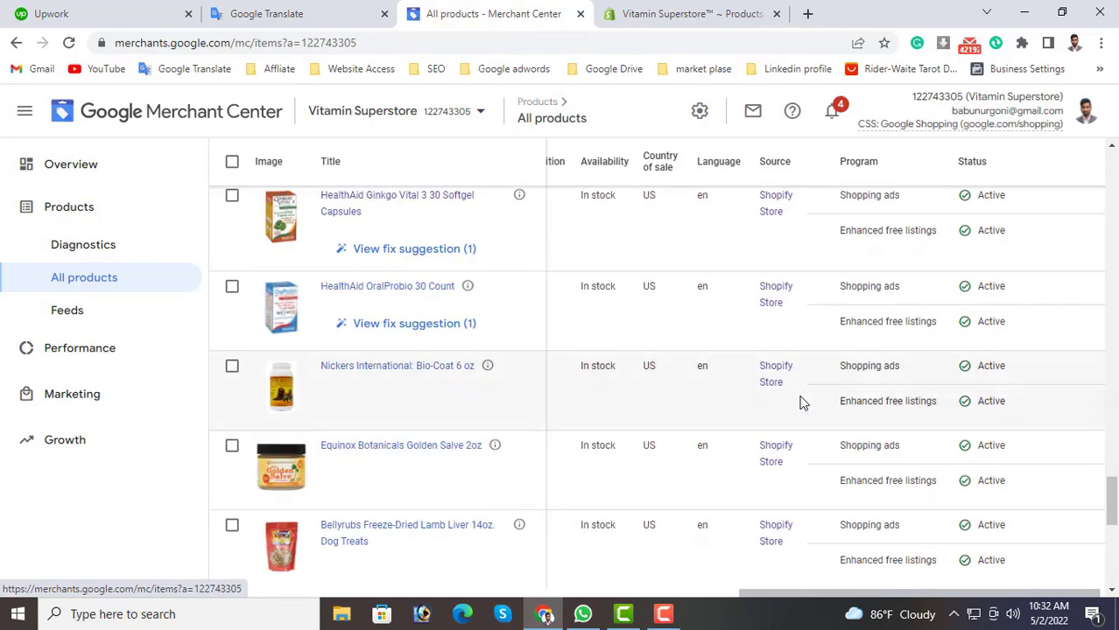
pyautogui.scroll(-7, 799, 399)
pyautogui.scroll(-5, 799, 399)
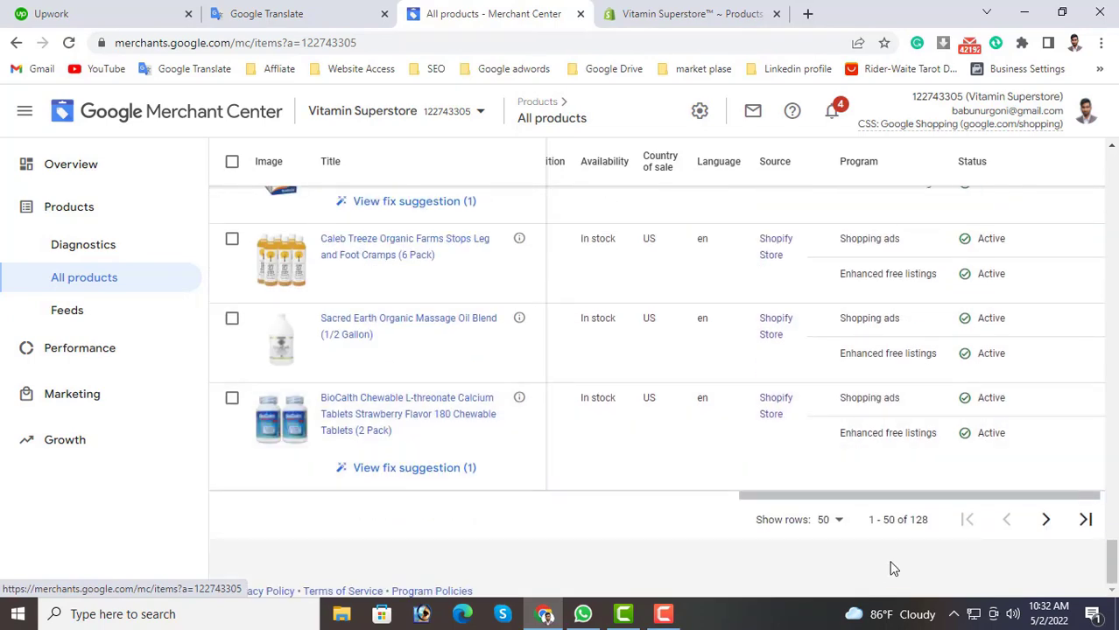
# Show more rows per page in the product list and locate the disapproved products
pyautogui.click(846, 526)
pyautogui.click(819, 457)
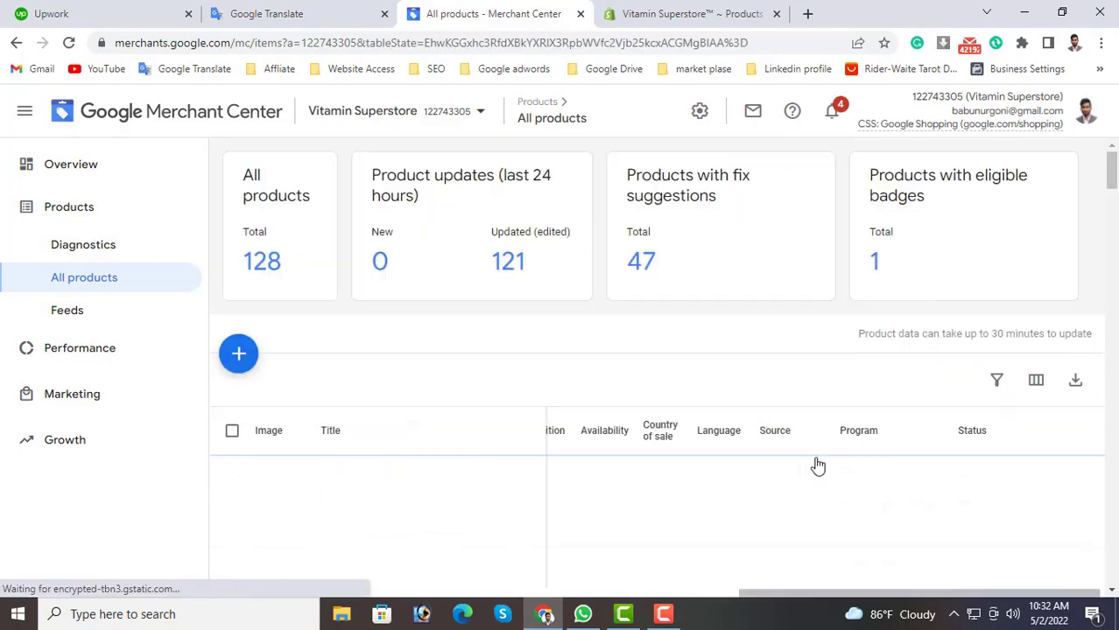
pyautogui.scroll(-10, 840, 472)
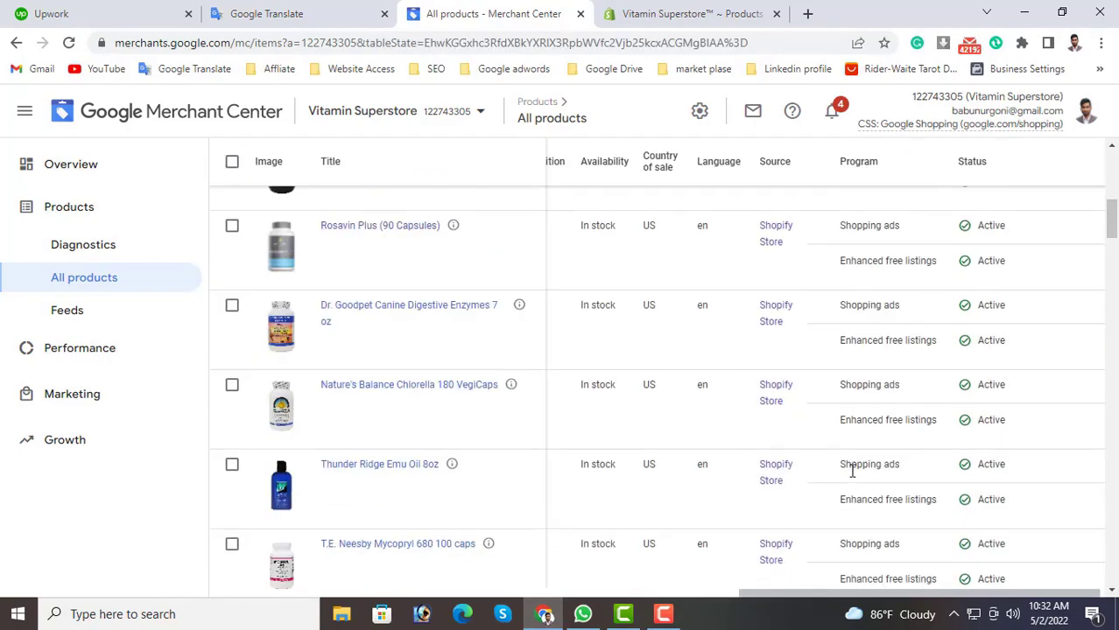
pyautogui.scroll(-10, 845, 469)
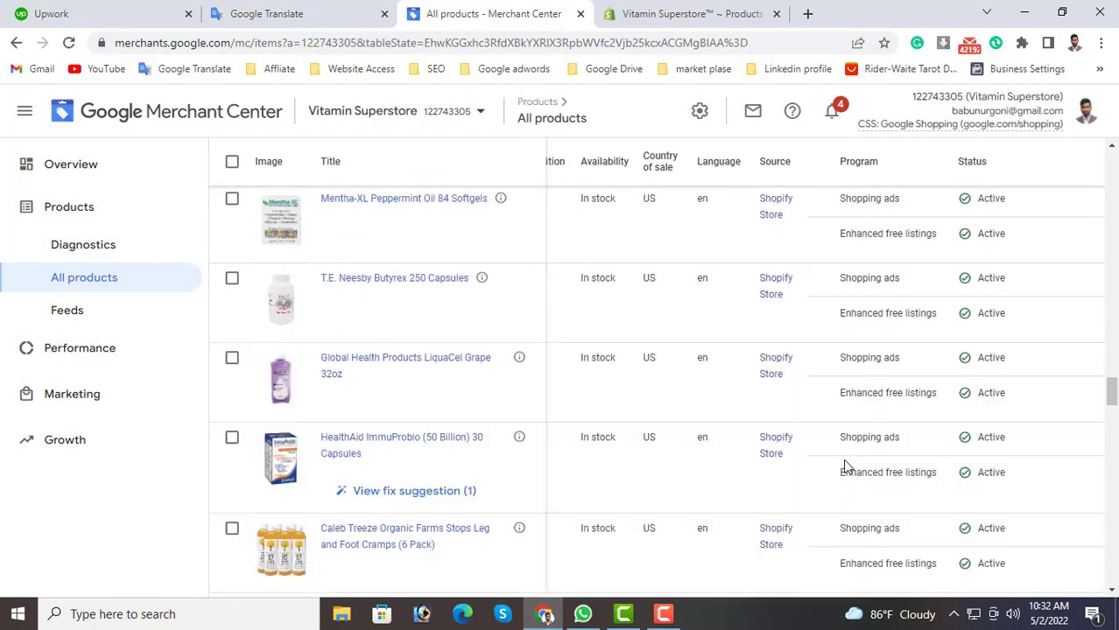
pyautogui.scroll(-5, 845, 469)
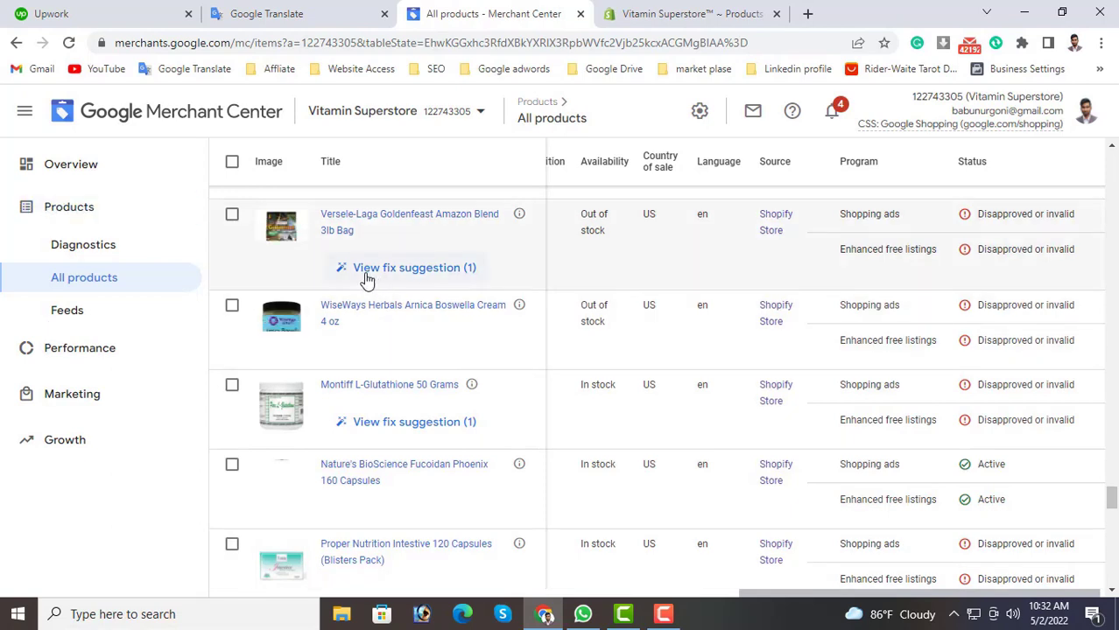
# Open the fix suggestion for Montiff L-Glutathione 50 Grams and review what needs attention
pyautogui.click(405, 425)
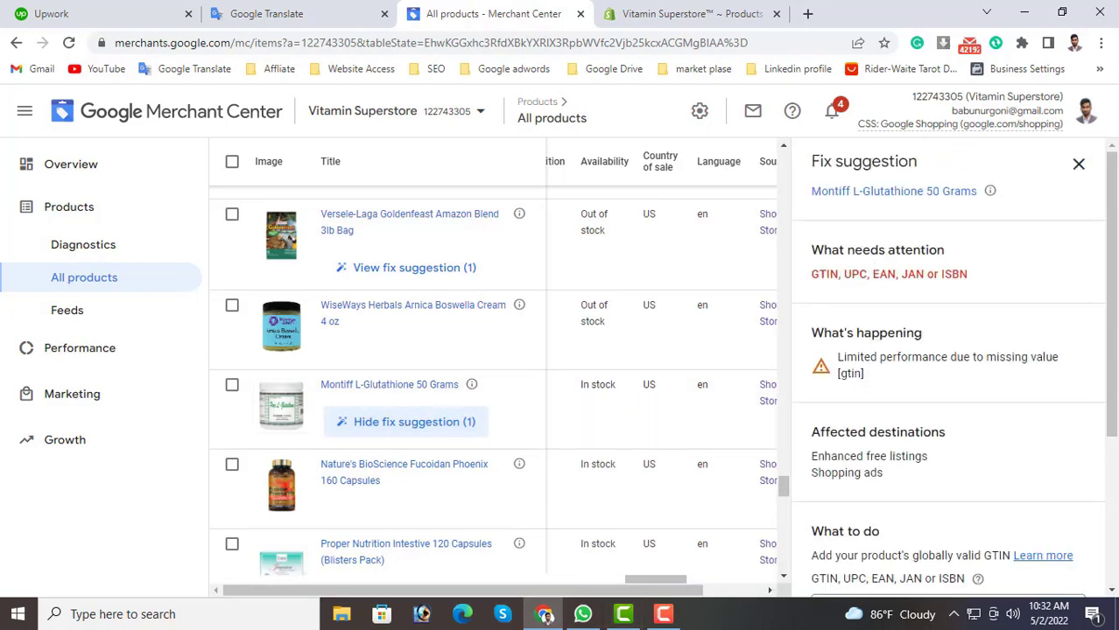
pyautogui.scroll(-3, 926, 365)
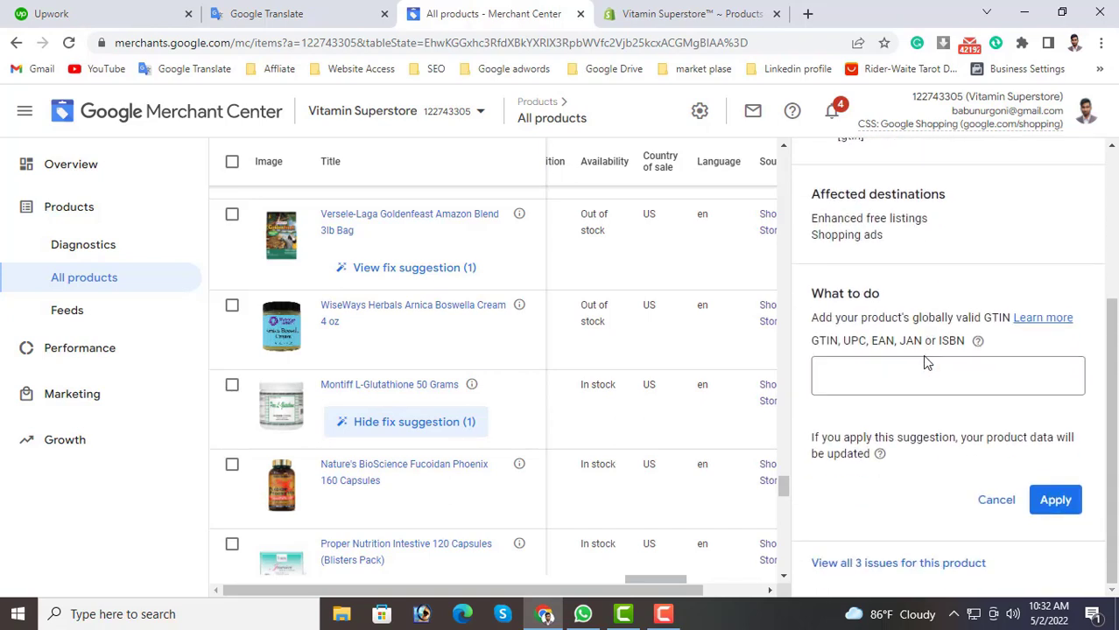
pyautogui.scroll(3, 926, 363)
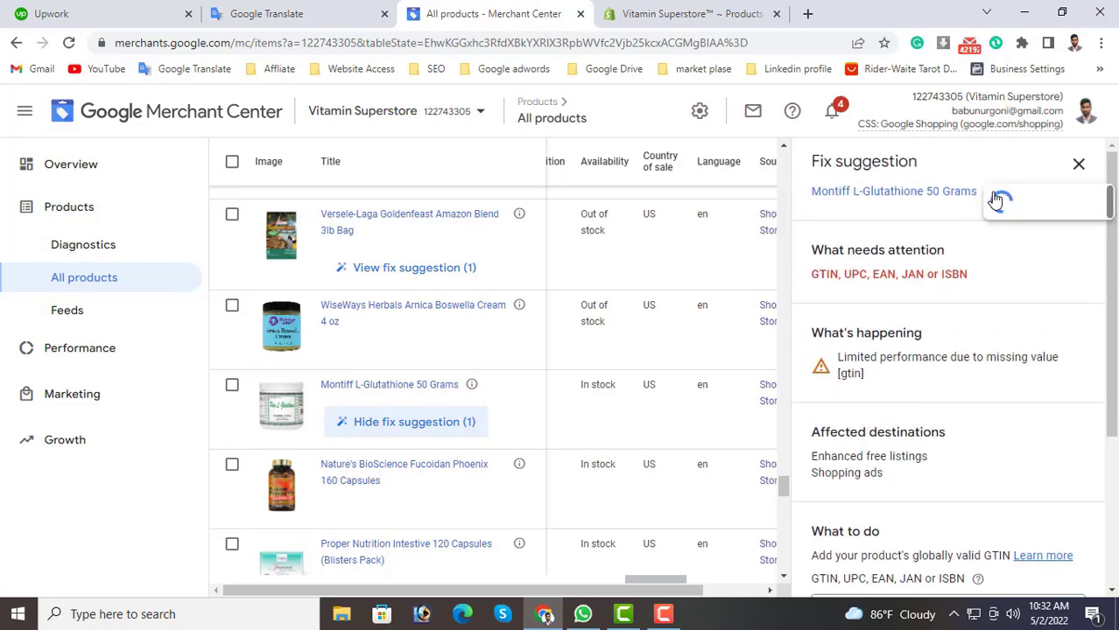
# From the product's details, open its website page in a new tab and copy its description, Montiff L-Glutathione 50 Grams
pyautogui.moveTo(995, 199)
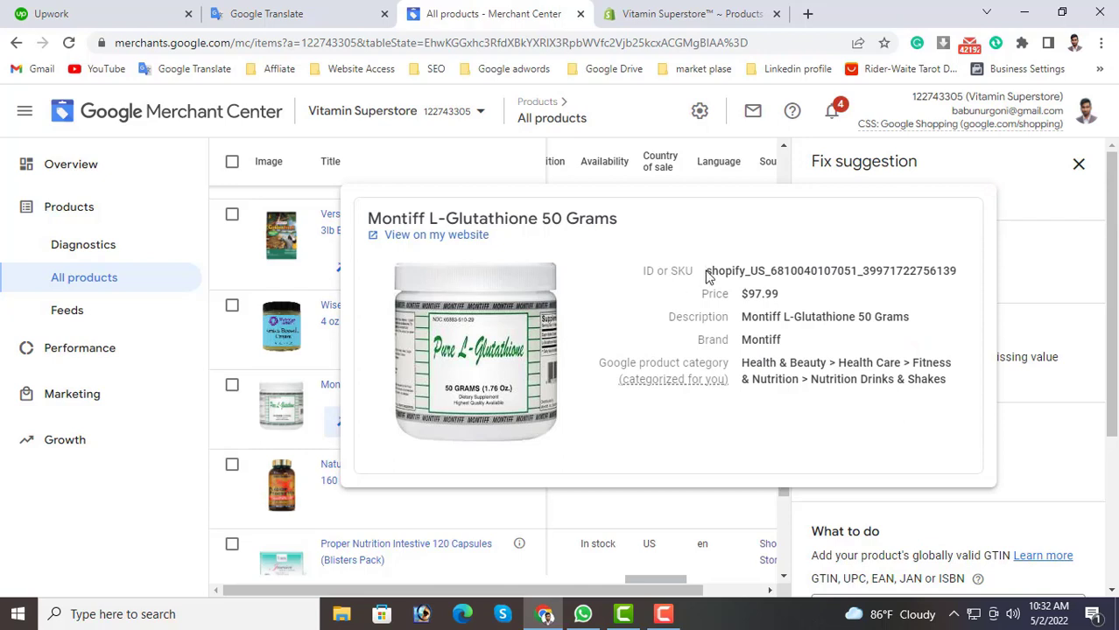
pyautogui.rightClick(446, 237)
pyautogui.click(512, 248)
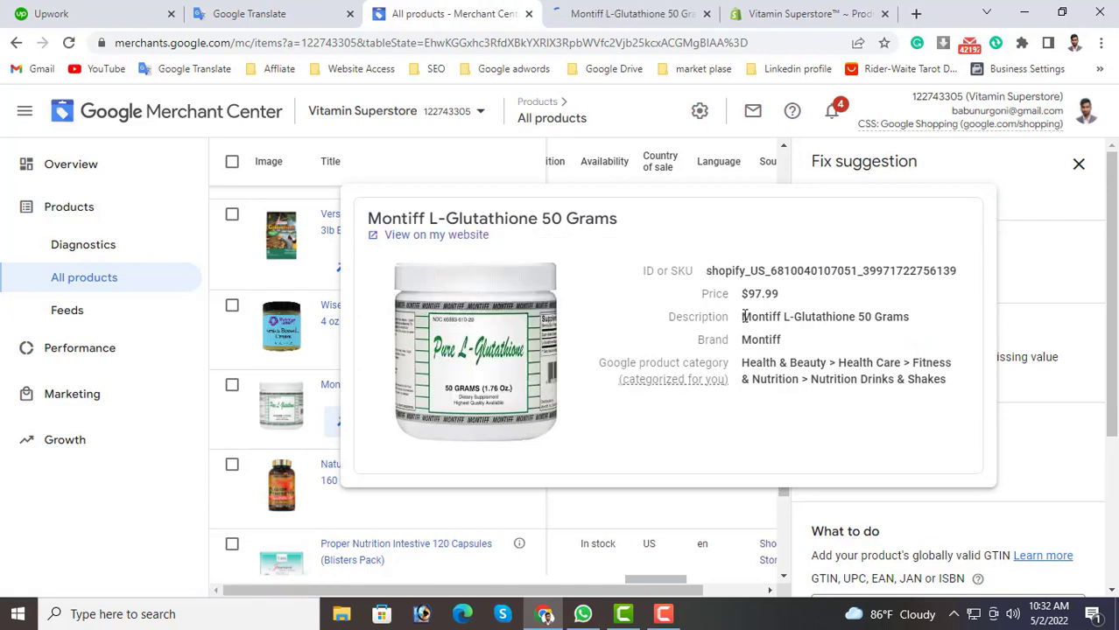
pyautogui.moveTo(742, 316); pyautogui.dragTo(930, 328)
pyautogui.hotkey('ctrl', 'c')
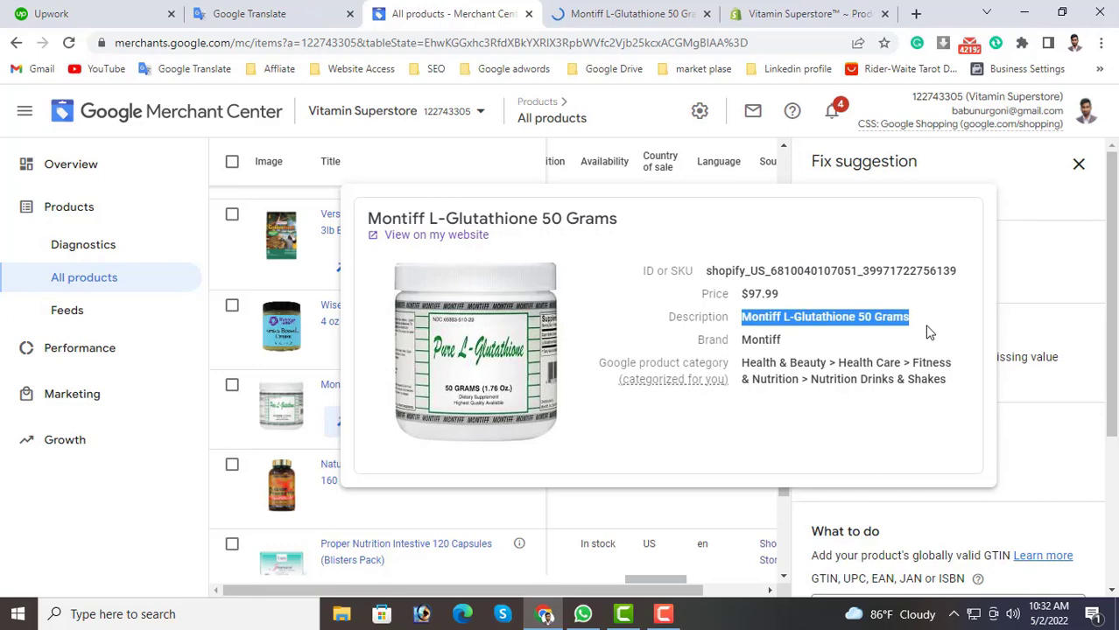
# Switch to the Shopify product list, search for Montiff L-Glutathione 50 Grams and open that product
pyautogui.click(839, 11)
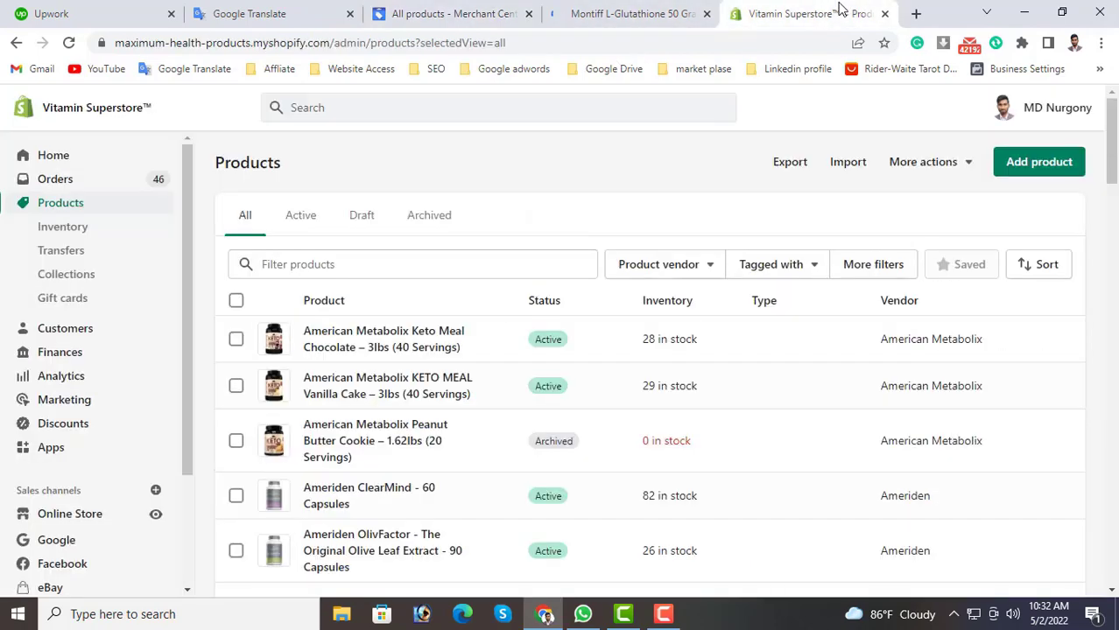
pyautogui.click(358, 267)
pyautogui.hotkey('ctrl', 'v')
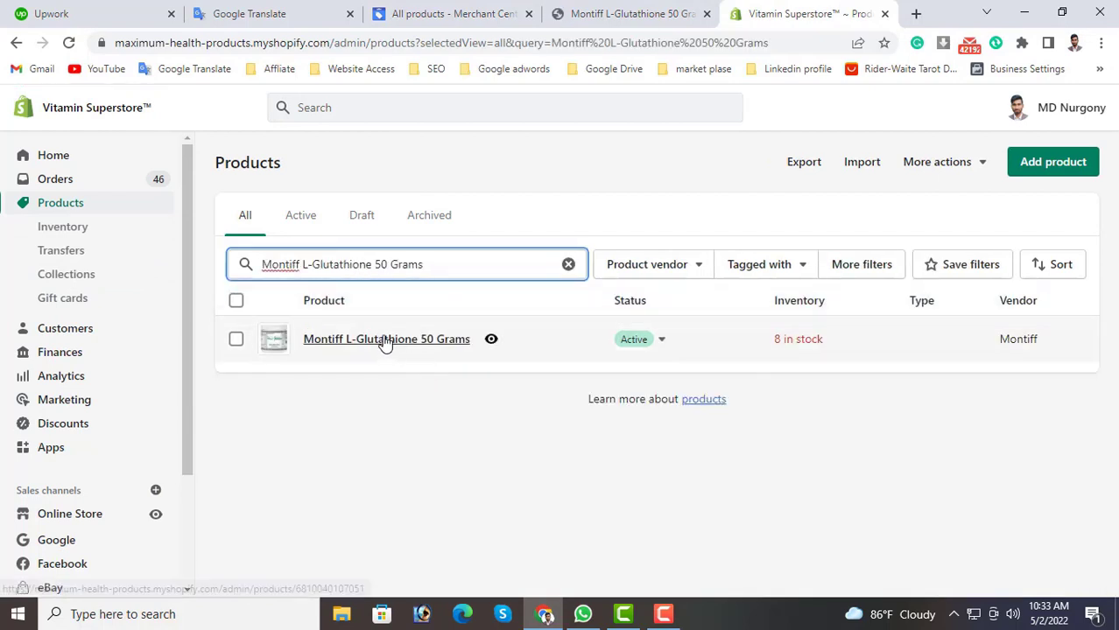
pyautogui.click(384, 341)
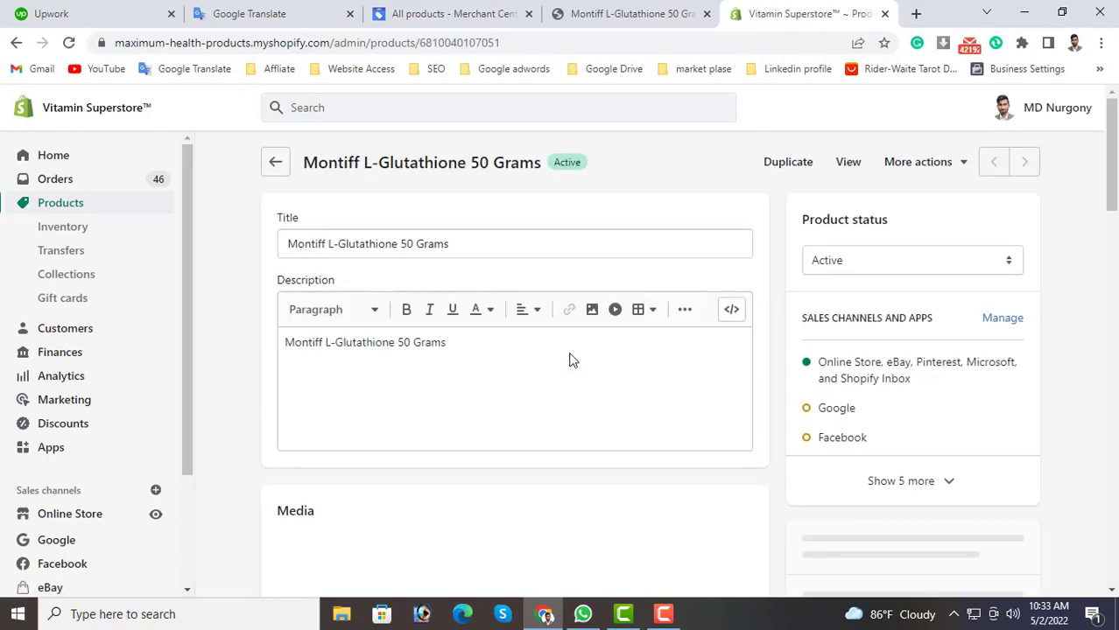
# Copy the barcode from the product's inventory details
pyautogui.scroll(-6, 578, 403)
pyautogui.scroll(-3, 569, 420)
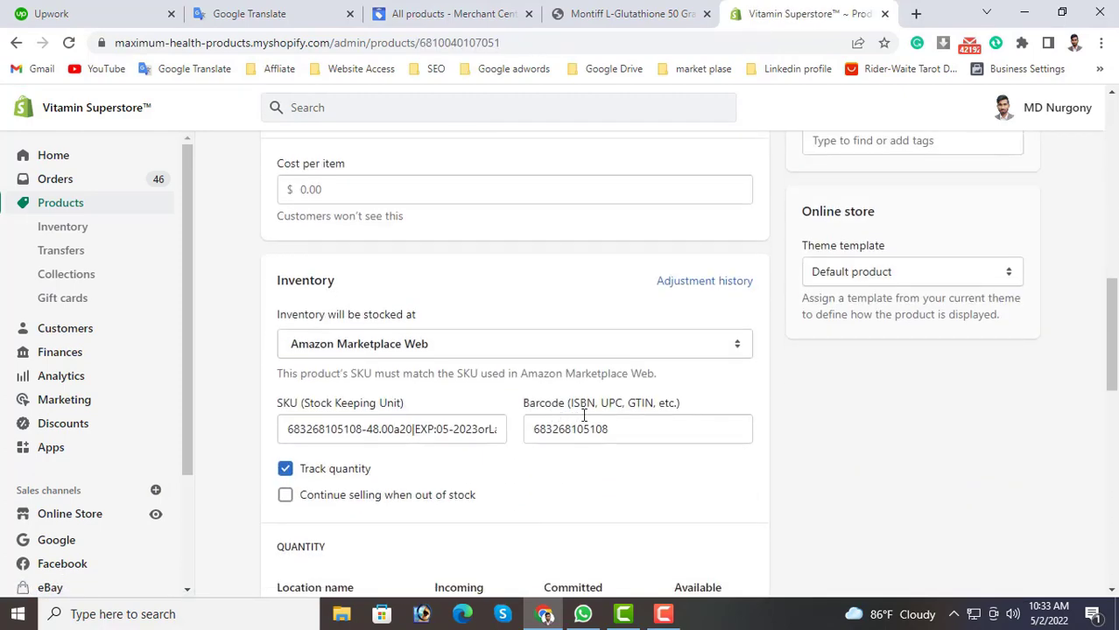
pyautogui.moveTo(628, 427); pyautogui.dragTo(537, 423)
pyautogui.hotkey('ctrl', 'c')
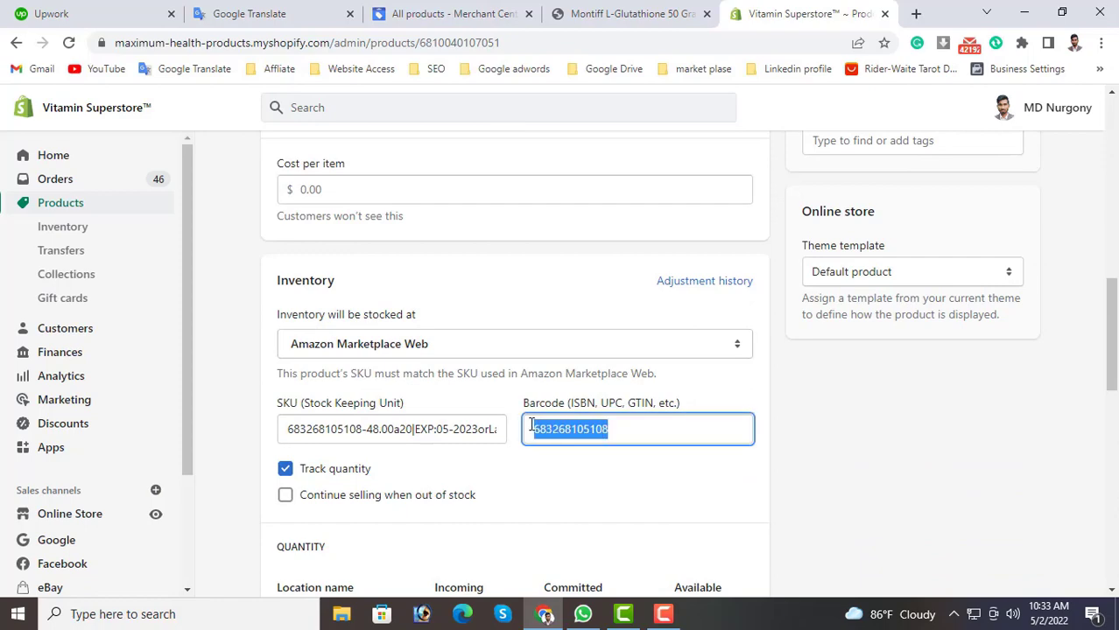
pyautogui.click(626, 13)
pyautogui.click(496, 10)
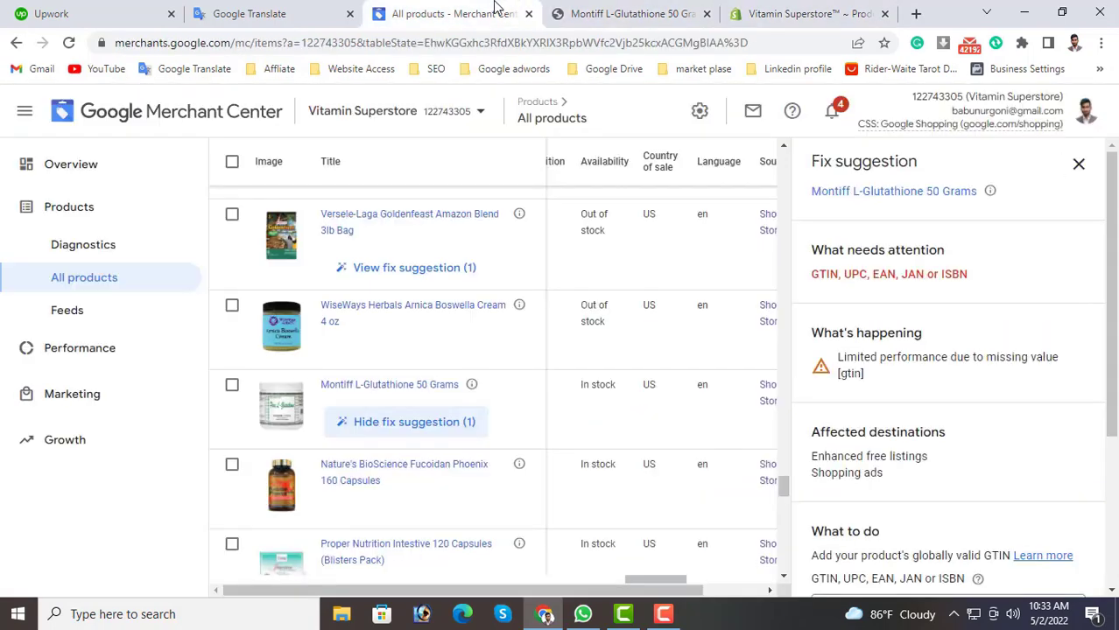
pyautogui.scroll(-3, 1015, 564)
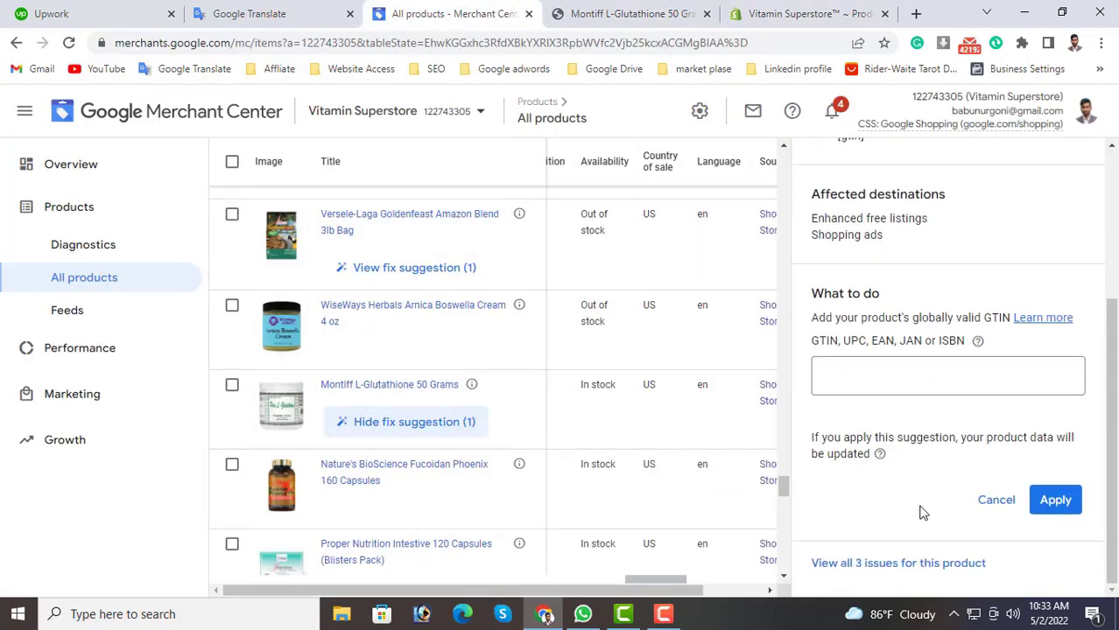
pyautogui.click(832, 375)
pyautogui.hotkey('ctrl', 'v')
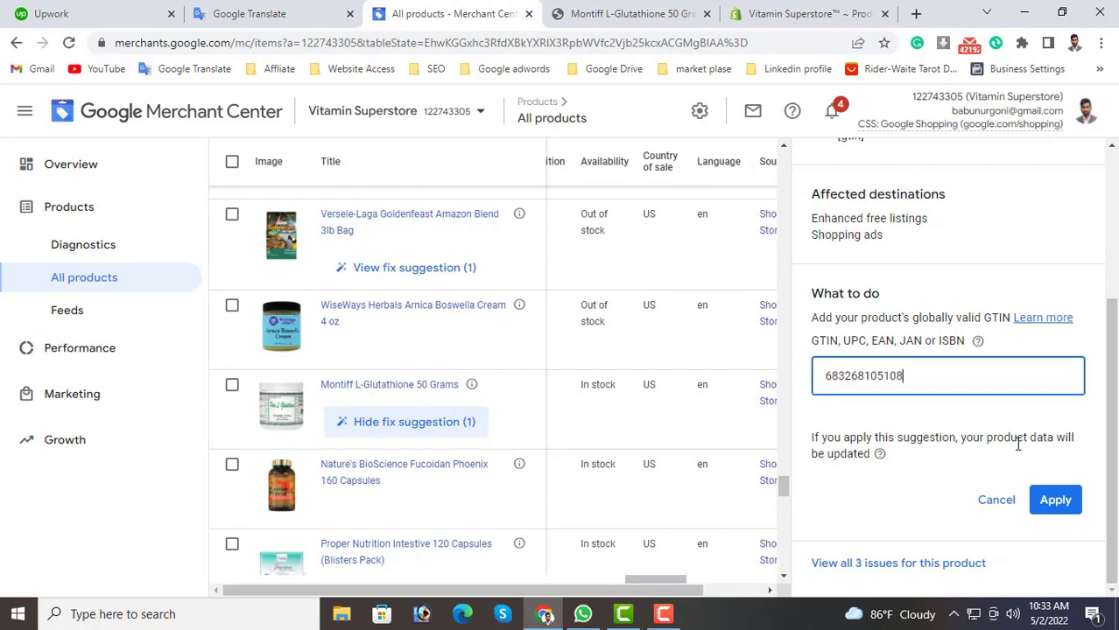
pyautogui.click(1058, 501)
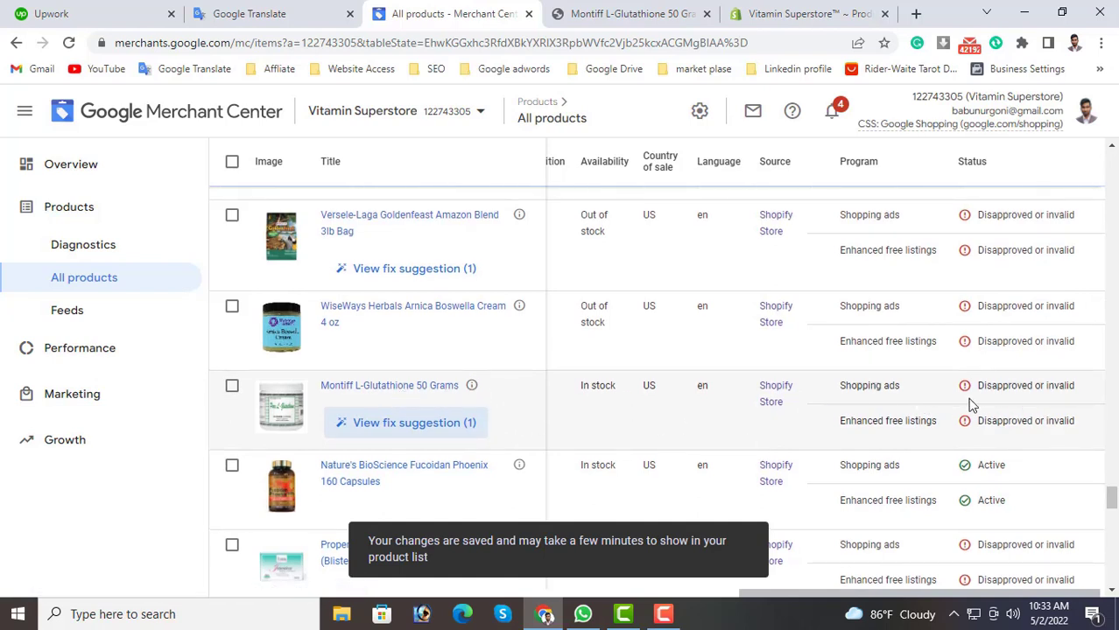
# Check the updated status of Montiff L-Glutathione 50 Grams in the product list
pyautogui.scroll(5, 970, 405)
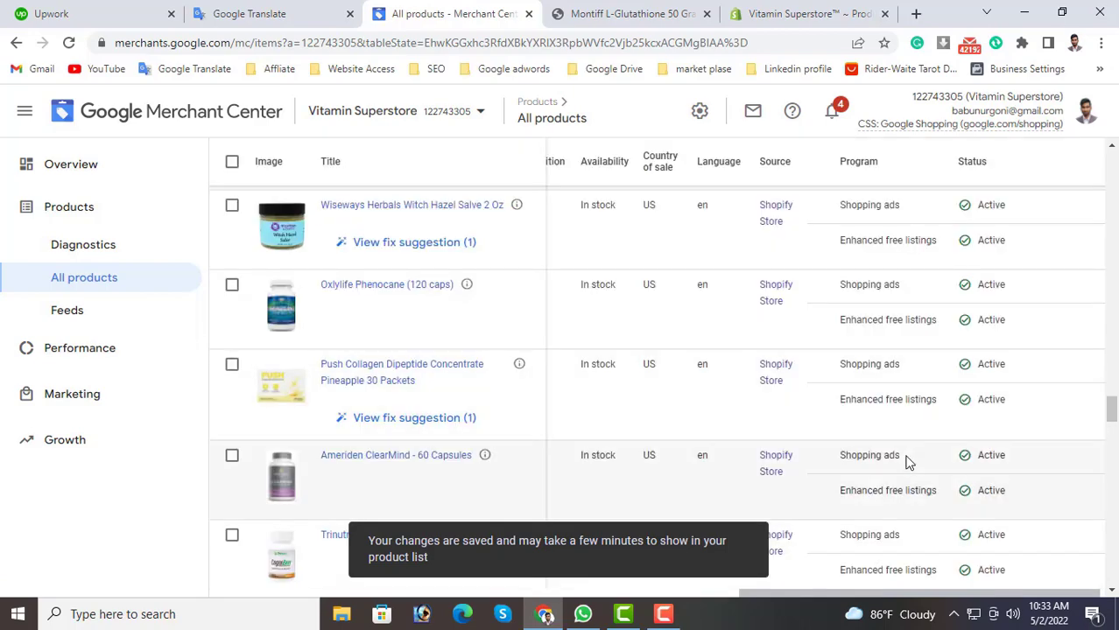
pyautogui.scroll(-2, 906, 462)
pyautogui.scroll(-4, 906, 463)
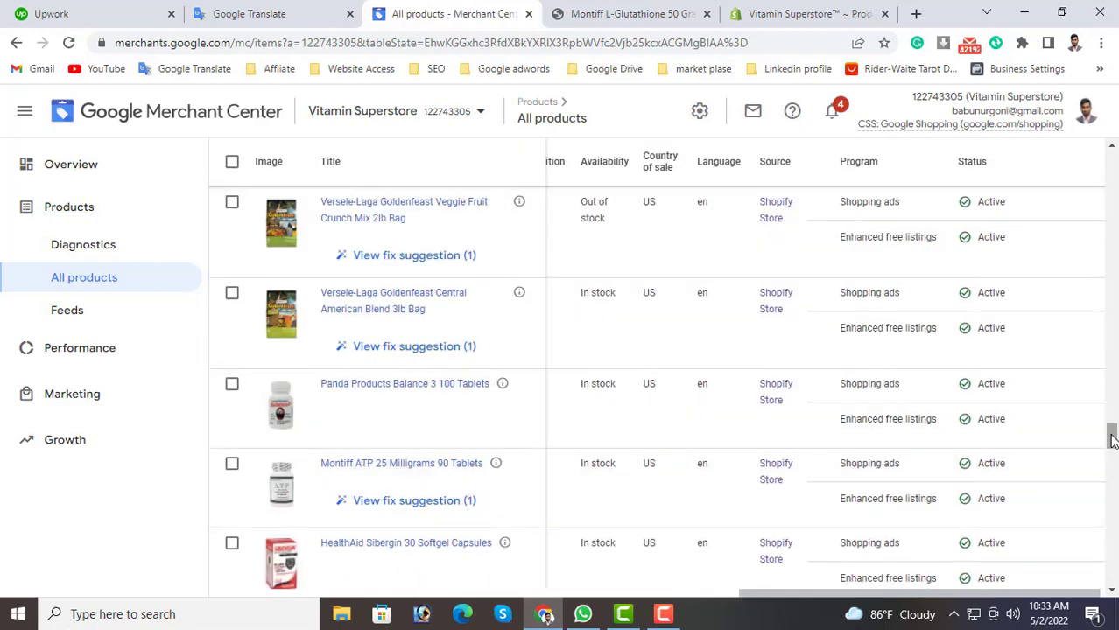
pyautogui.moveTo(1112, 440); pyautogui.dragTo(1111, 167)
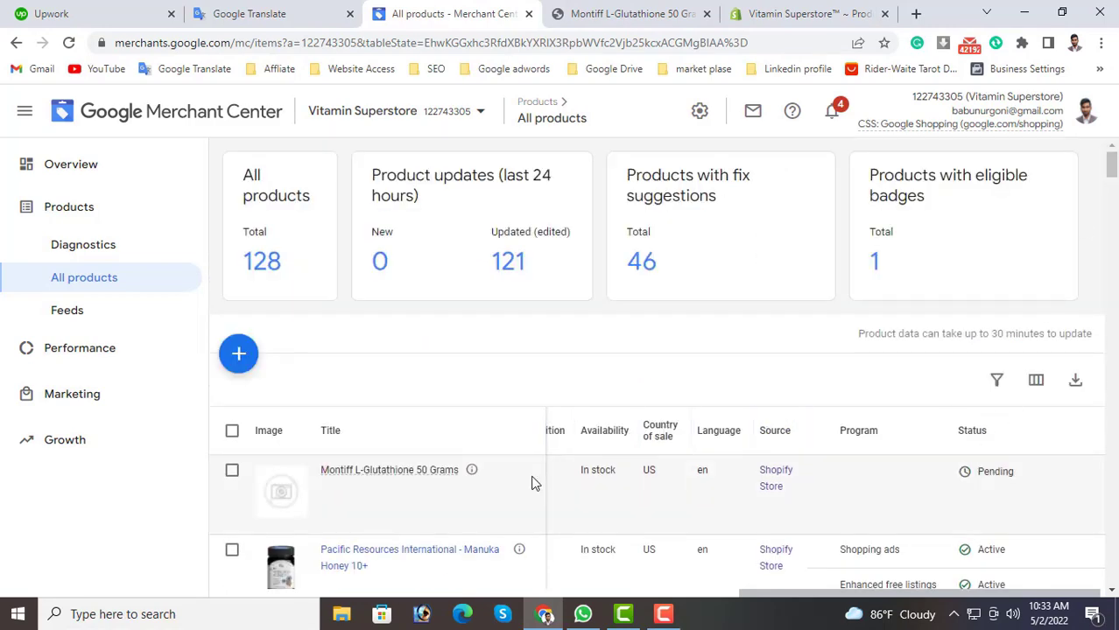
pyautogui.moveTo(408, 473); pyautogui.dragTo(462, 473)
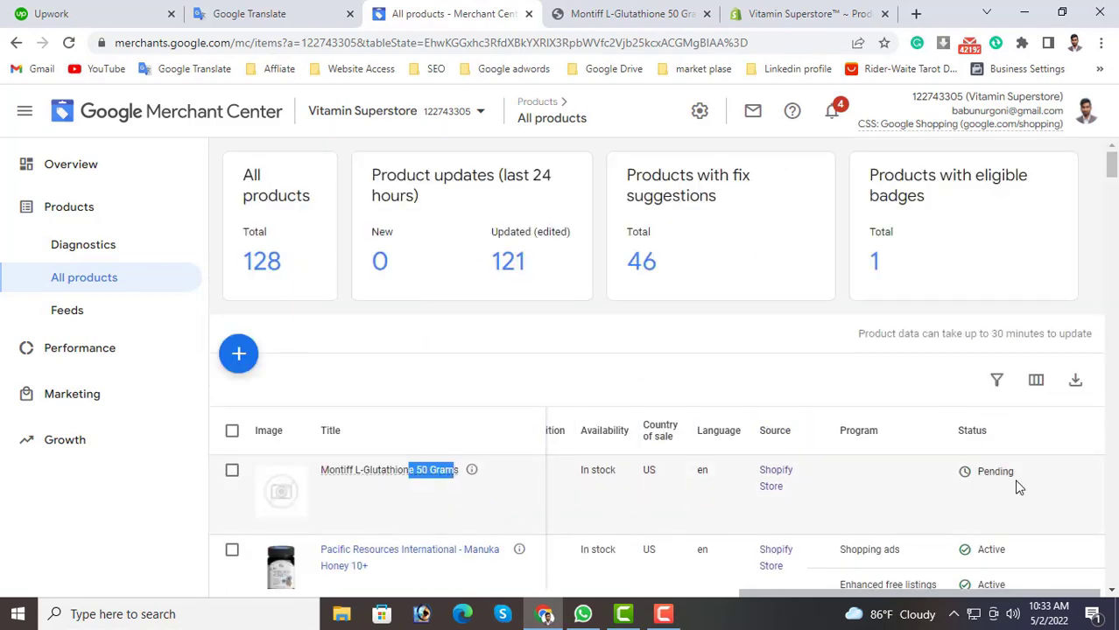
# Open the fix suggestion for Proper Nutrition Intestive 120 Capsules (Blisters Pack) and show its product details
pyautogui.scroll(-2, 980, 499)
pyautogui.moveTo(1112, 182); pyautogui.dragTo(1087, 513)
pyautogui.scroll(-7, 792, 468)
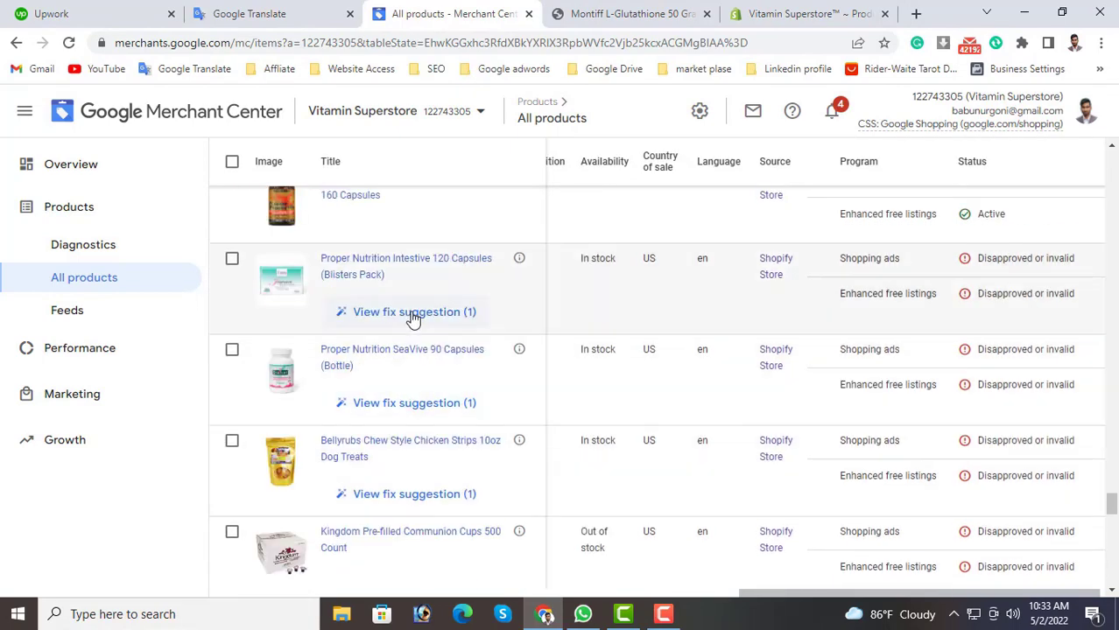
pyautogui.click(413, 312)
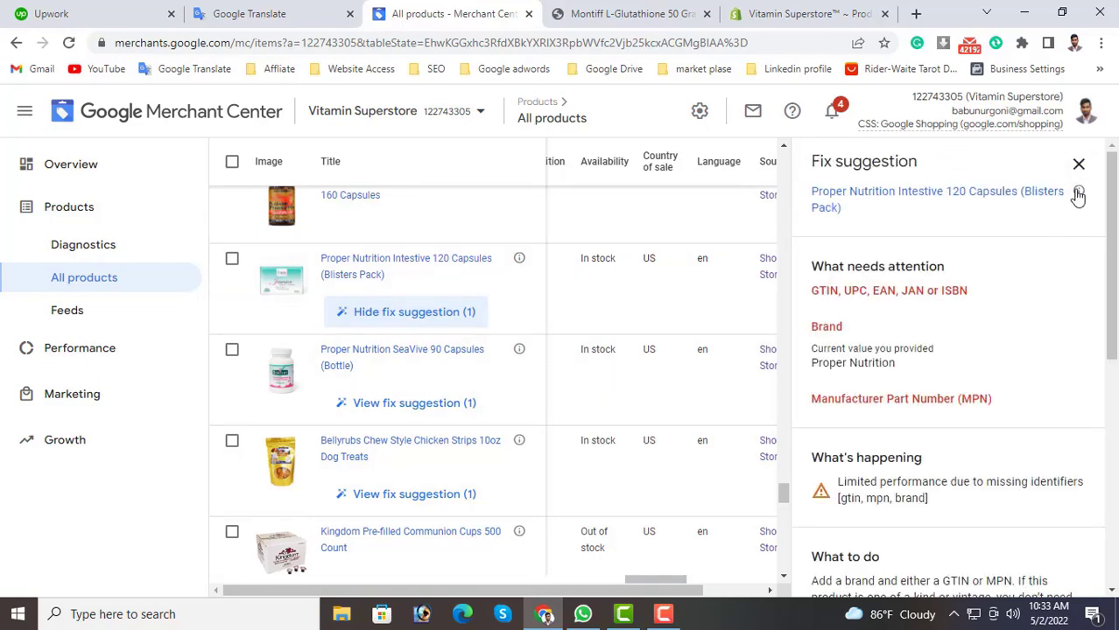
pyautogui.moveTo(1077, 194)
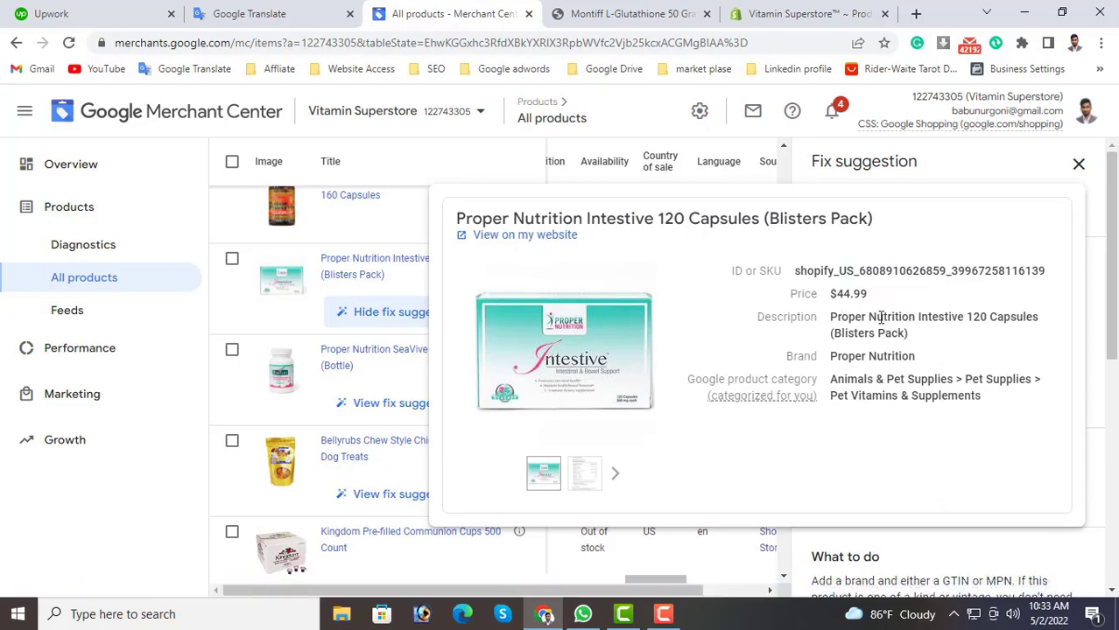
# Copy the product name Proper Nutrition Intestive 120 Capsules from its description and open the product's page on the store website
pyautogui.moveTo(830, 317); pyautogui.dragTo(1041, 324)
pyautogui.hotkey('ctrl', 'c')
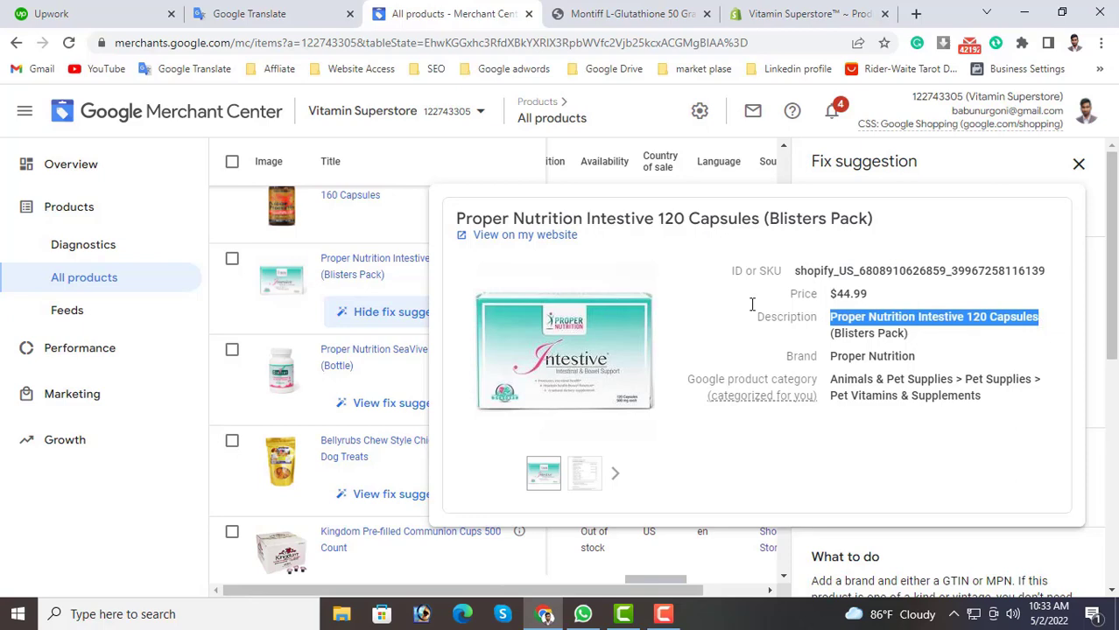
pyautogui.click(534, 238)
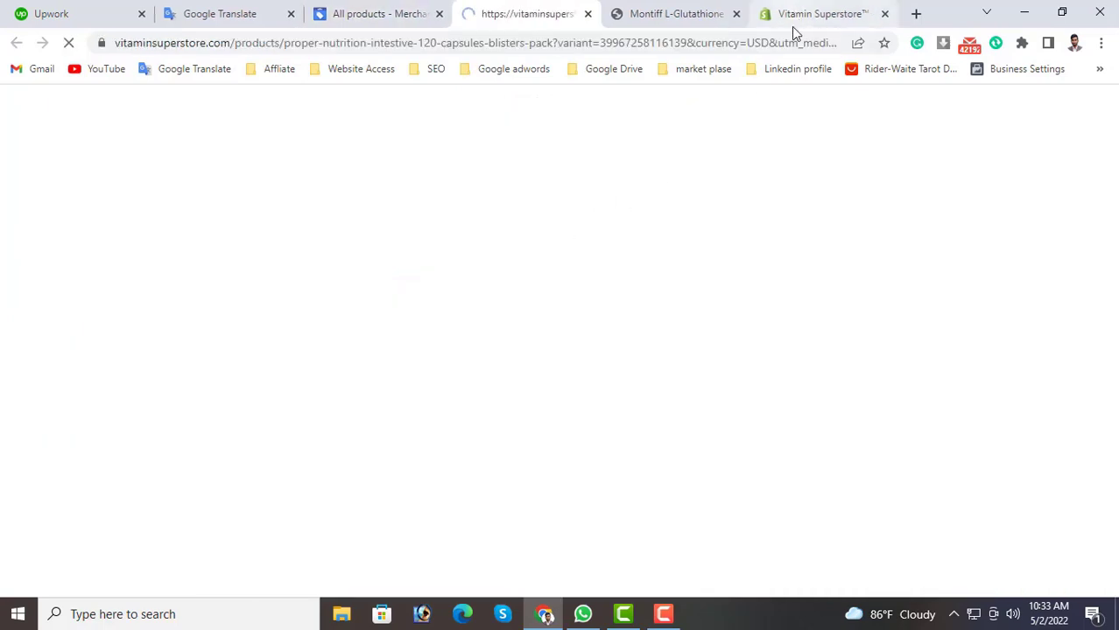
# Switch to the Shopify admin, search the products for Proper Nutrition Intestive 120 Capsules, and open the matching product
pyautogui.click(793, 14)
pyautogui.click(70, 211)
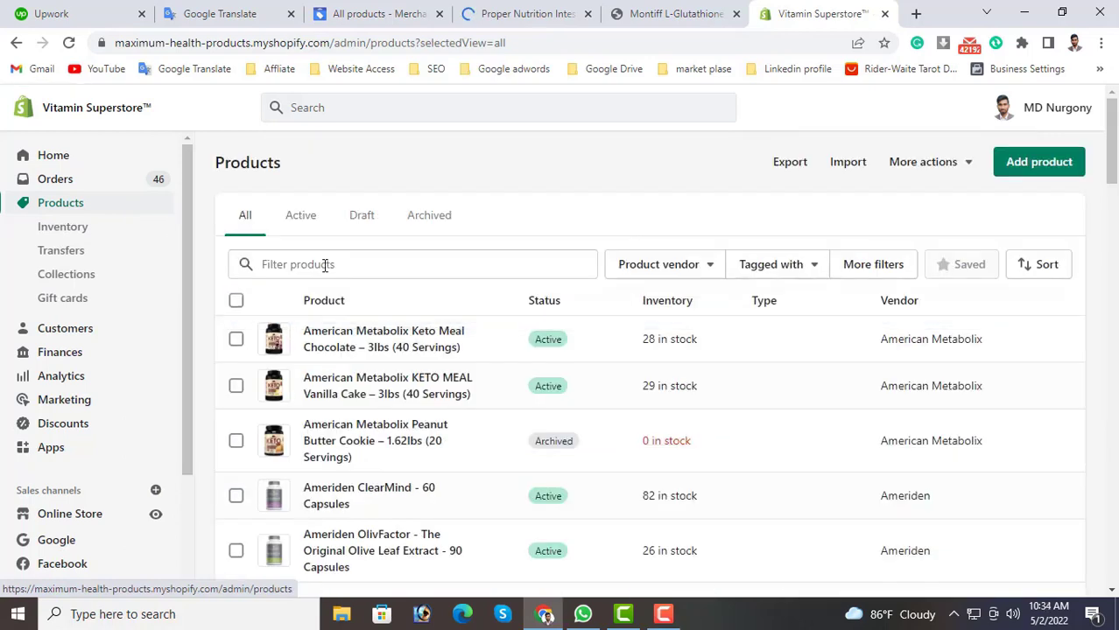
pyautogui.click(324, 265)
pyautogui.hotkey('ctrl', 'v')
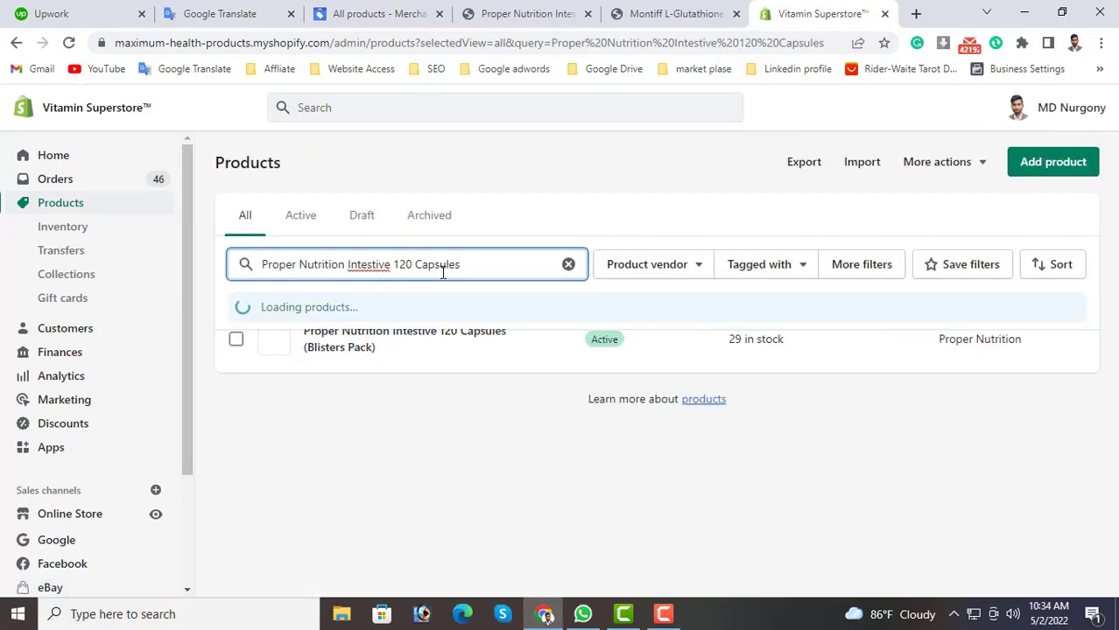
pyautogui.click(421, 339)
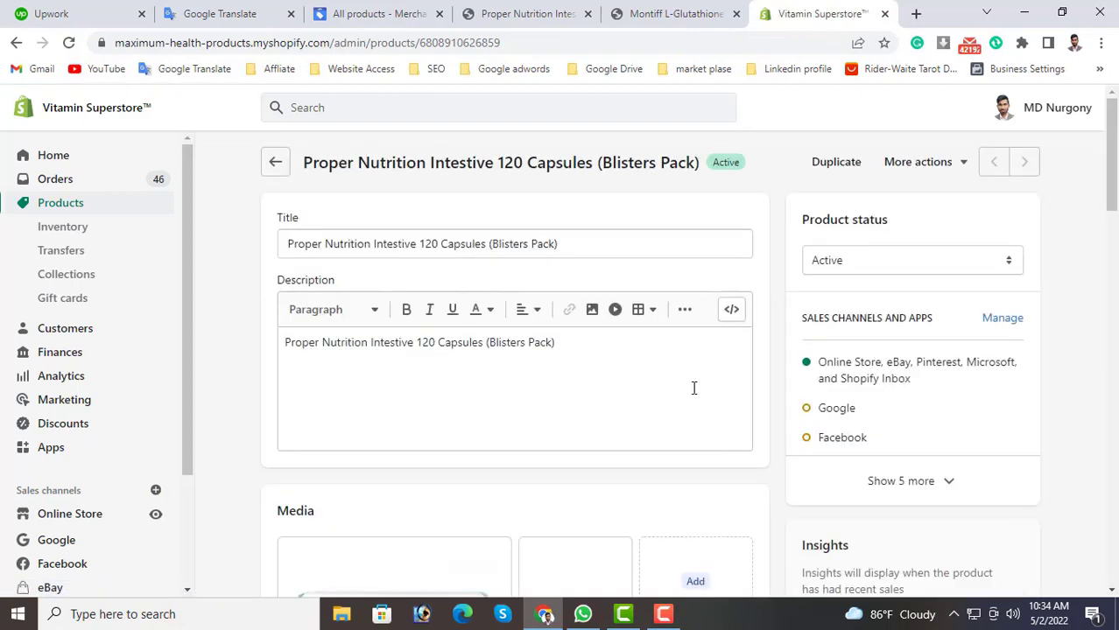
# Copy the barcode from the inventory section of the Proper Nutrition Intestive product
pyautogui.scroll(-10, 692, 390)
pyautogui.scroll(-1, 696, 400)
pyautogui.doubleClick(654, 431)
pyautogui.hotkey('ctrl', 'c')
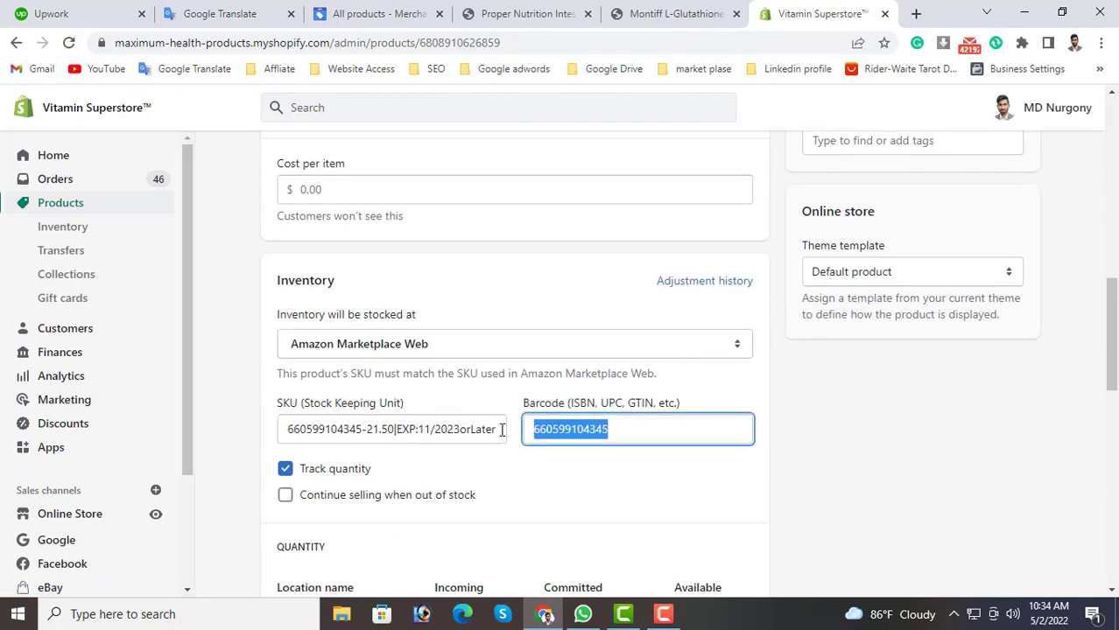
pyautogui.click(350, 20)
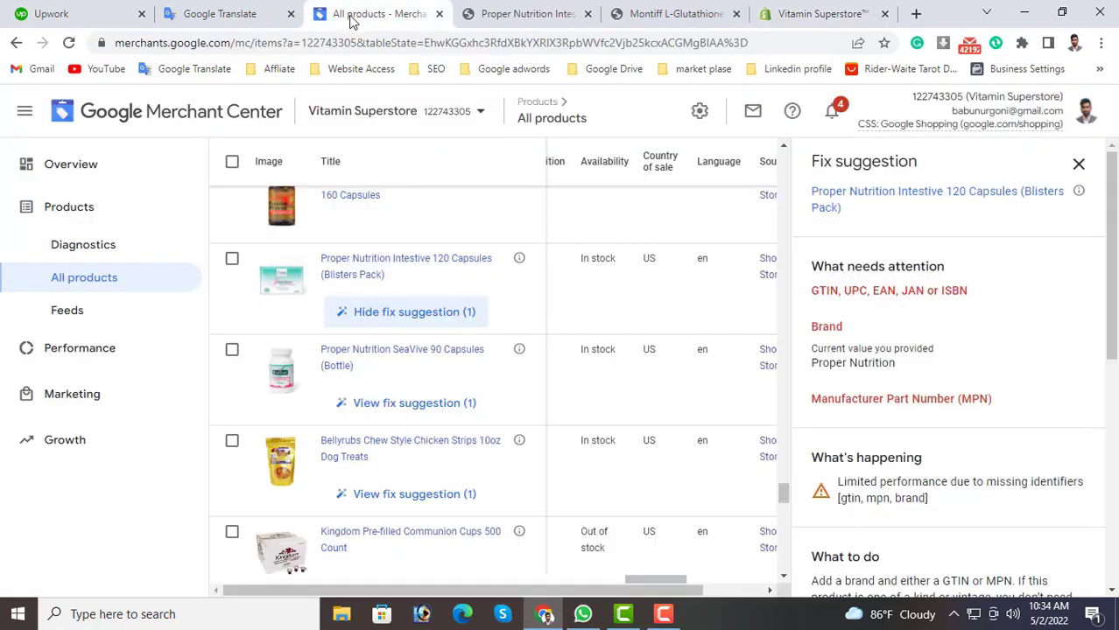
pyautogui.scroll(-5, 1006, 462)
pyautogui.click(856, 338)
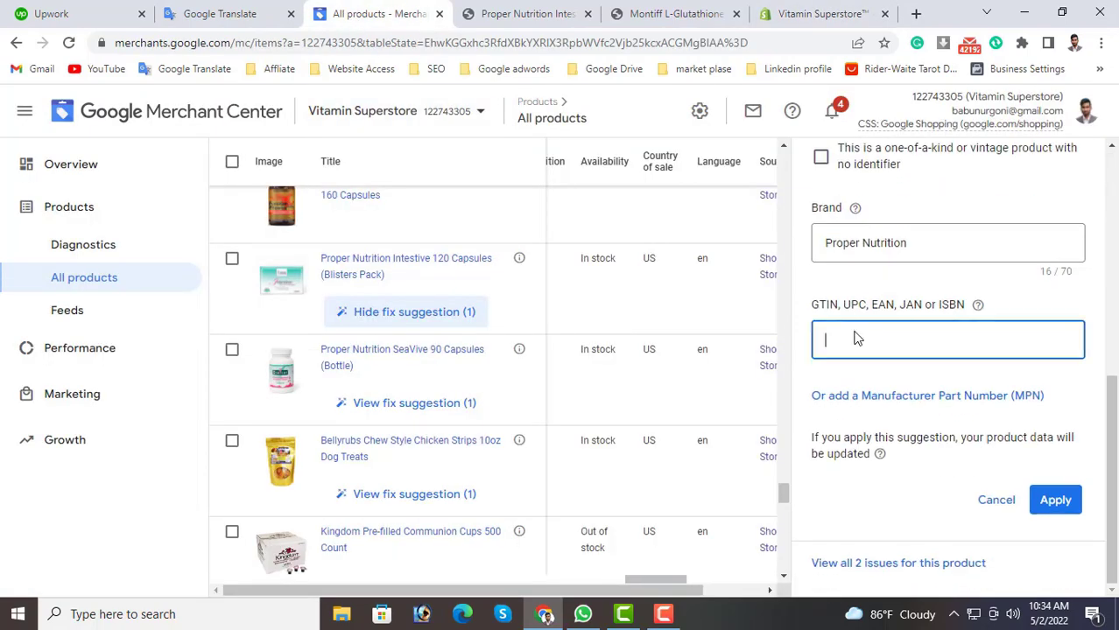
pyautogui.hotkey('ctrl', 'v')
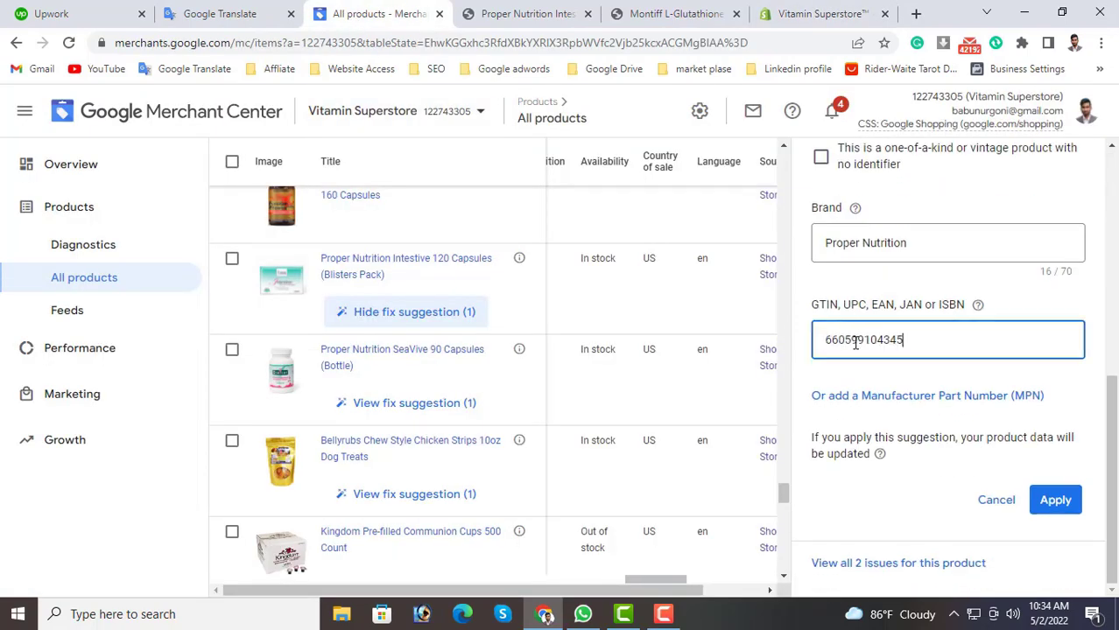
pyautogui.click(1055, 501)
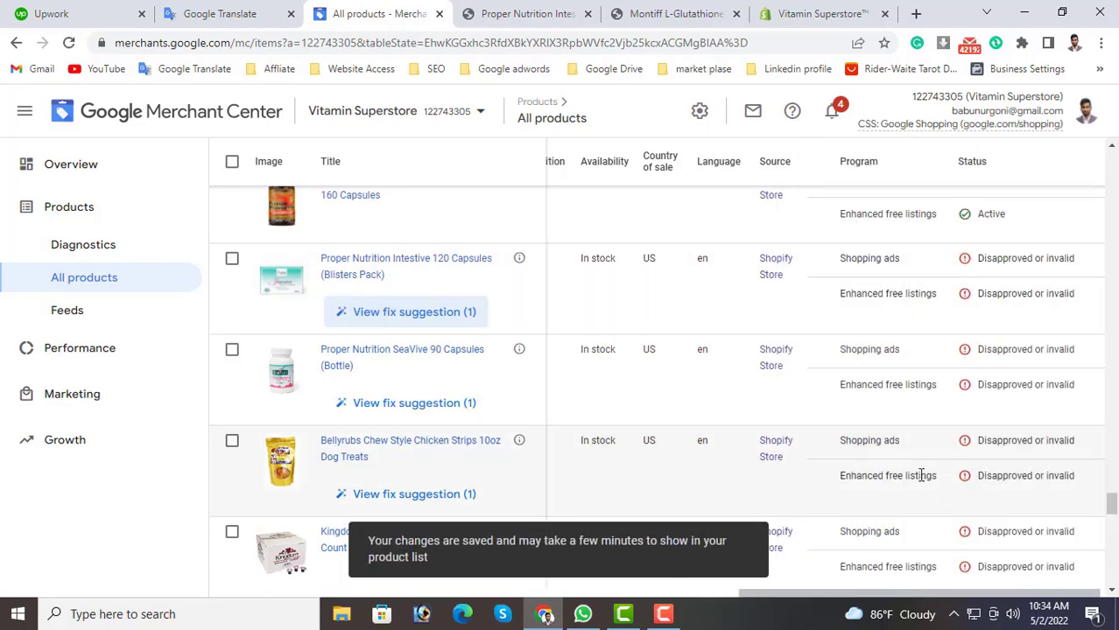
# Reload the product list and check the statuses of Proper Nutrition Intestive 120 Capsules and Montiff L-Glutathione 50 Grams
pyautogui.moveTo(1114, 511); pyautogui.dragTo(1112, 162)
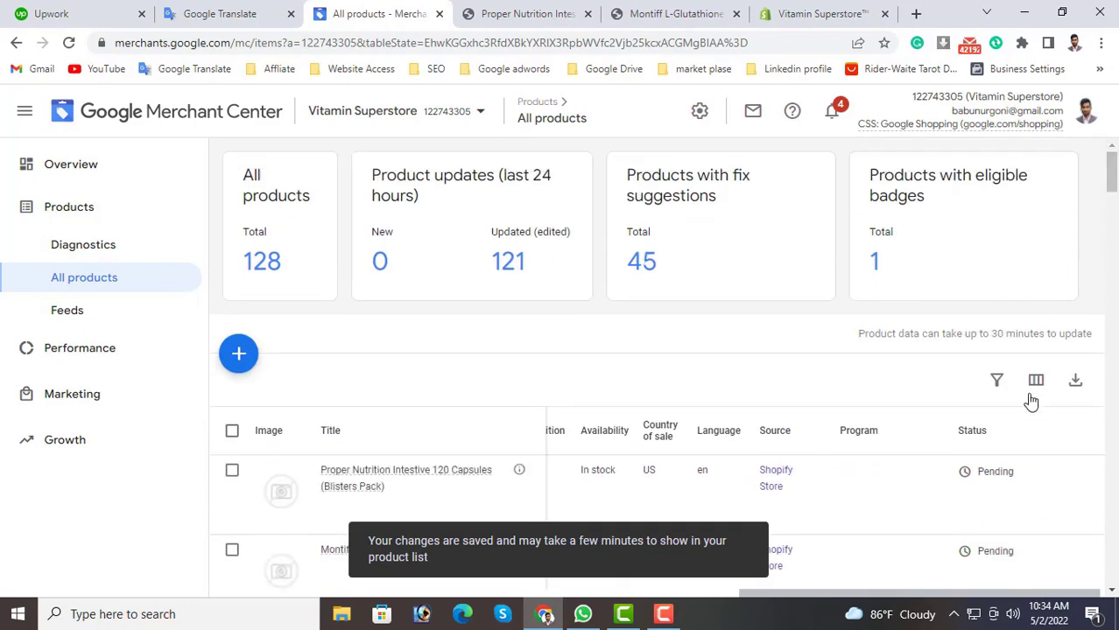
pyautogui.scroll(-2, 1029, 395)
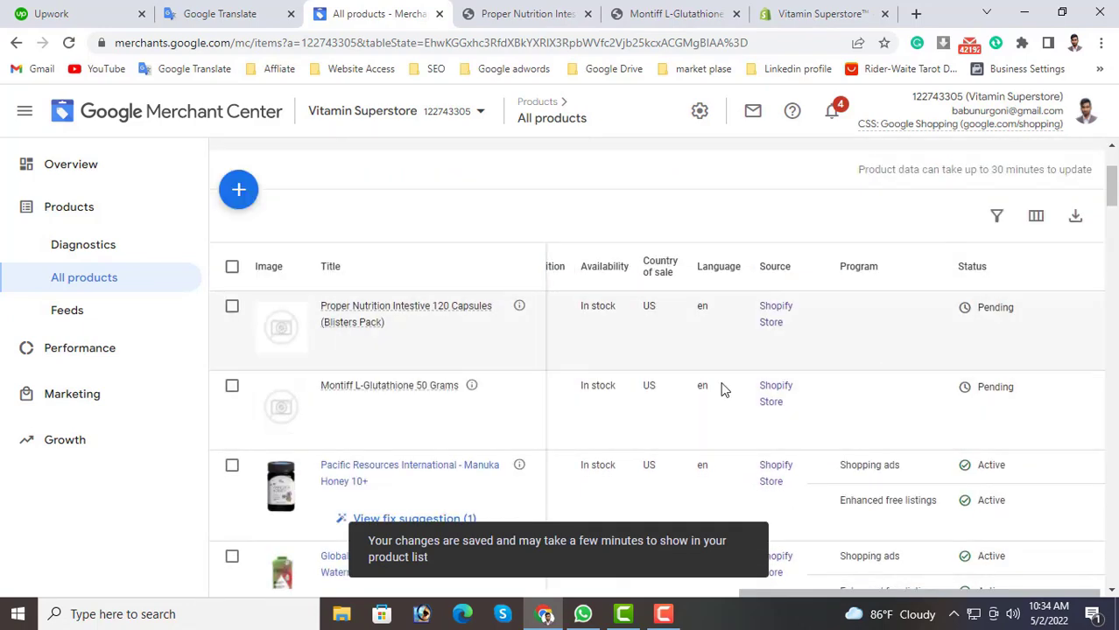
pyautogui.click(69, 42)
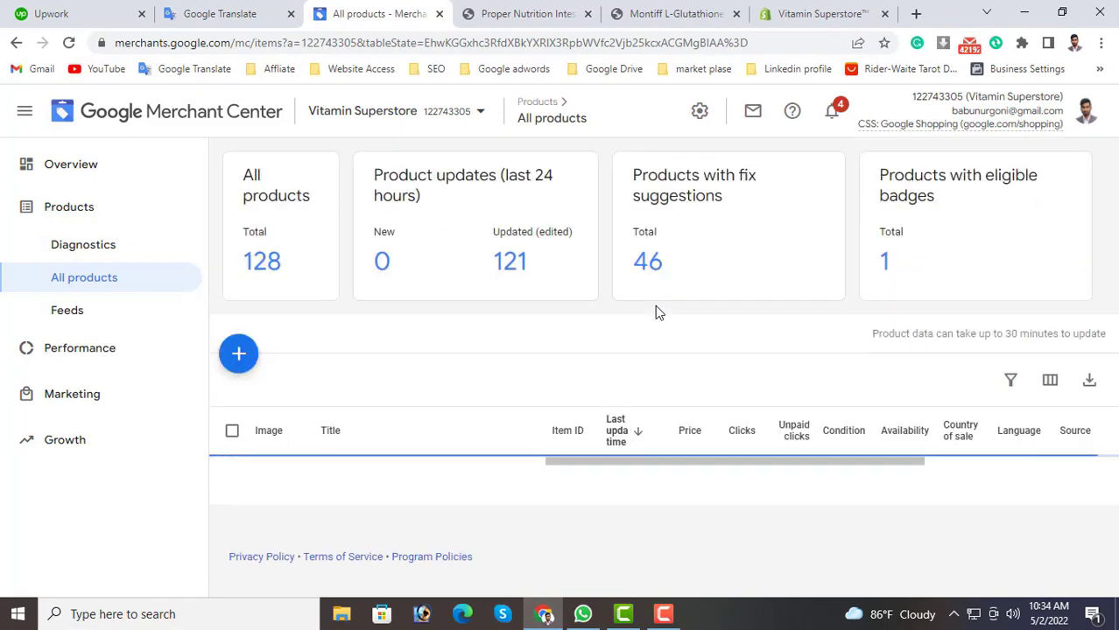
pyautogui.scroll(-2, 677, 429)
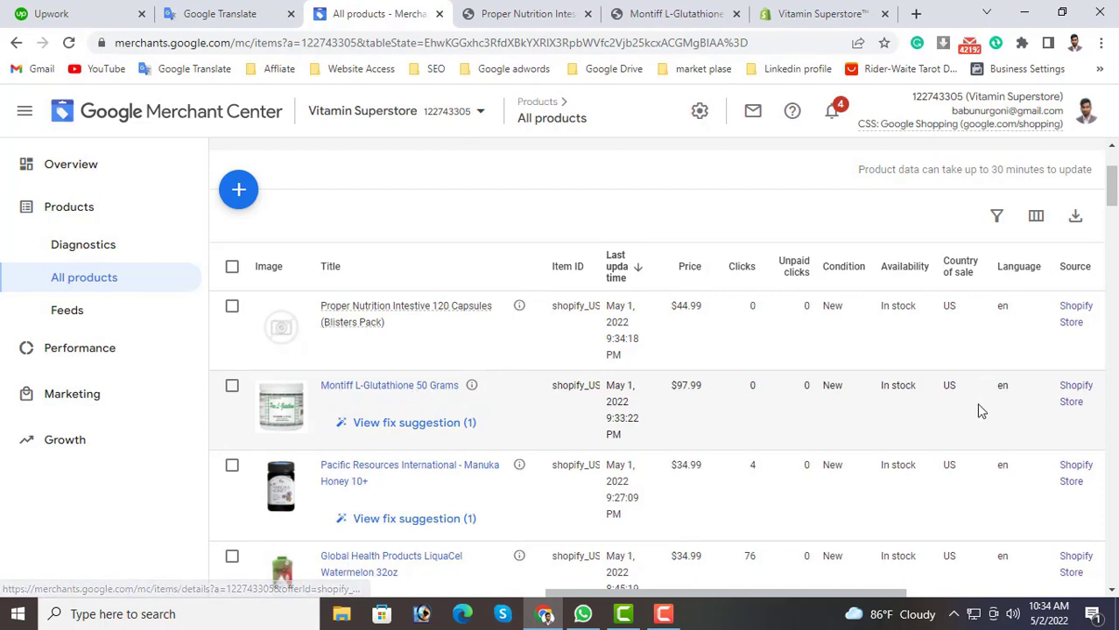
pyautogui.moveTo(731, 594); pyautogui.dragTo(907, 576)
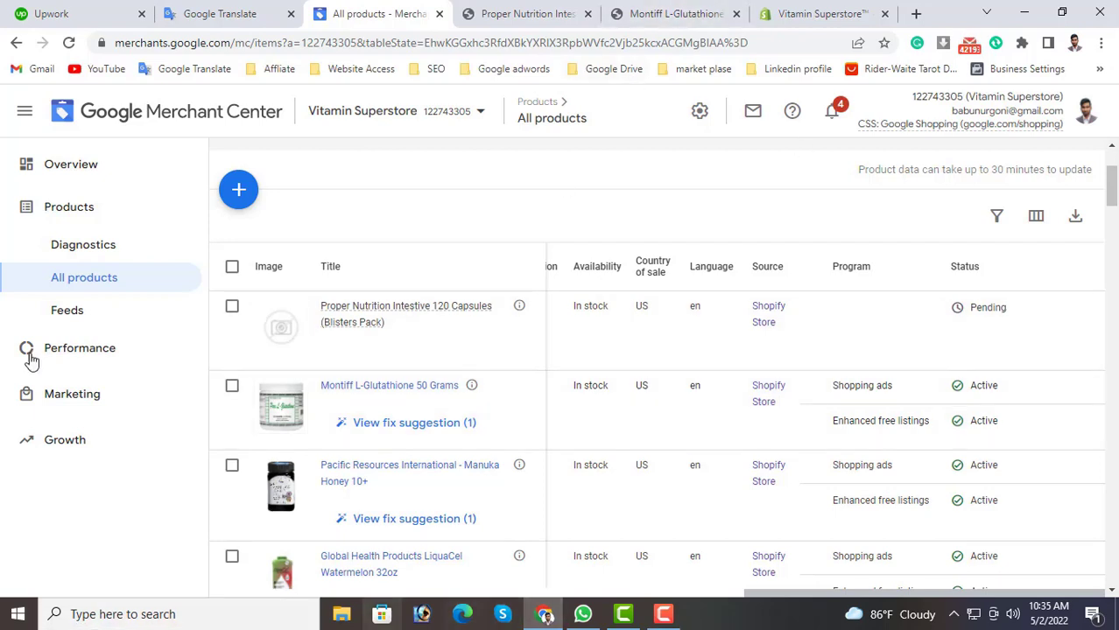
pyautogui.click(69, 45)
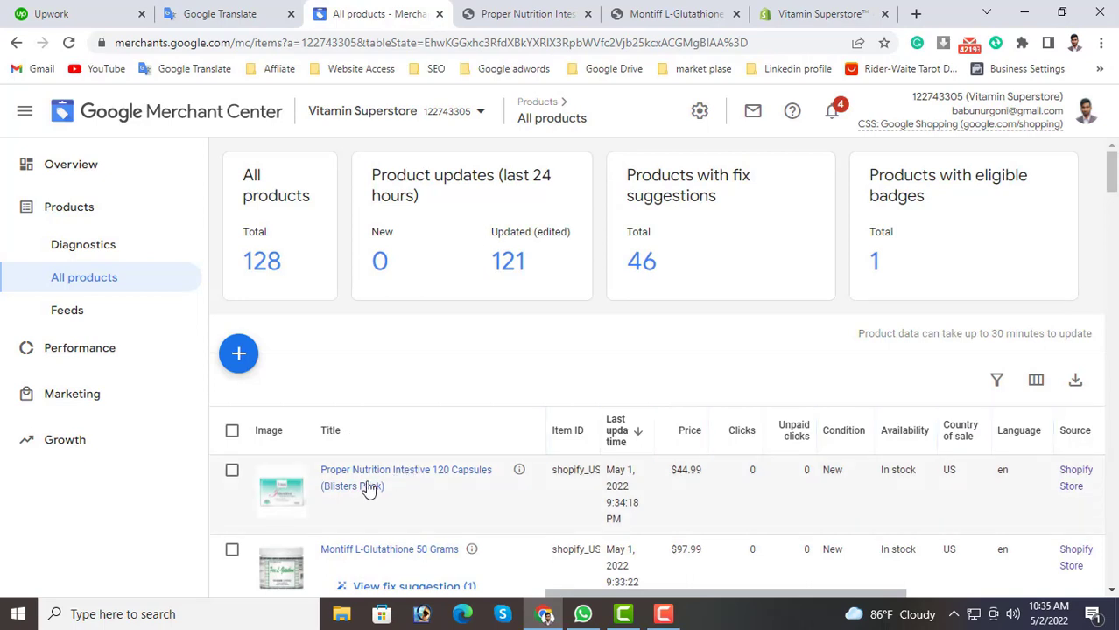
pyautogui.moveTo(592, 602); pyautogui.dragTo(850, 600)
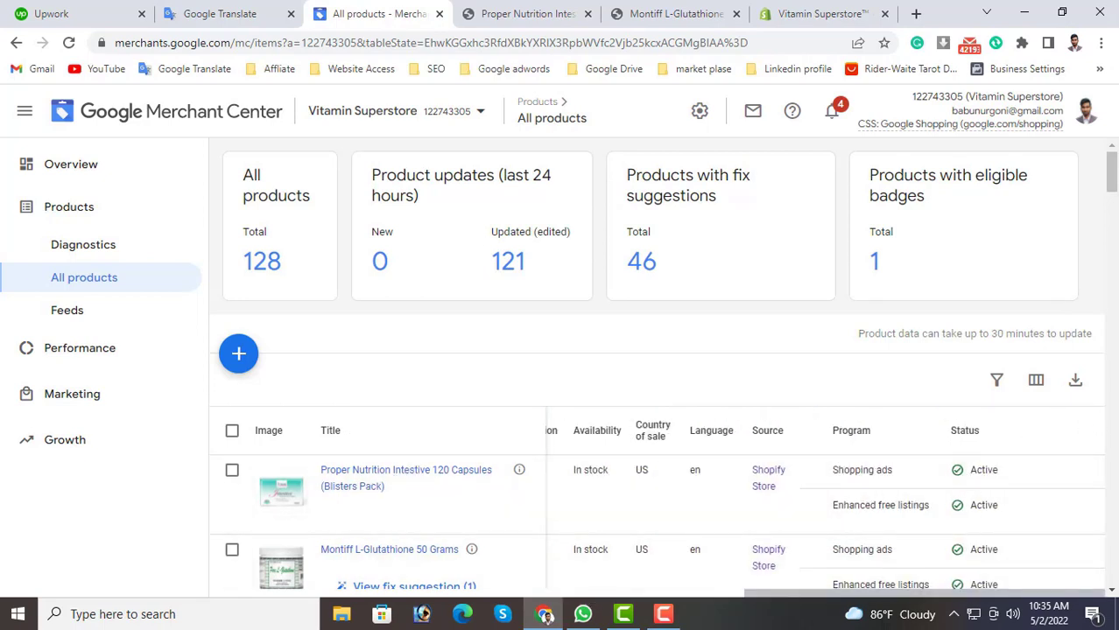
# Look through the whole product list for remaining disapproved items and the ones that offer a fix suggestion
pyautogui.scroll(-10, 972, 438)
pyautogui.scroll(-12, 741, 436)
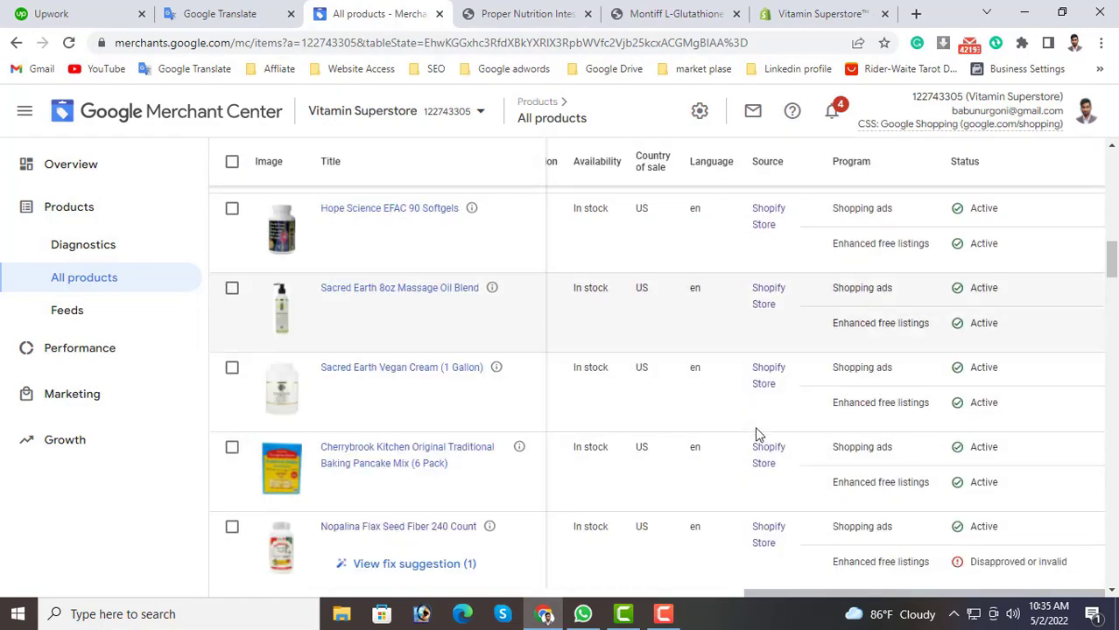
pyautogui.scroll(-12, 758, 430)
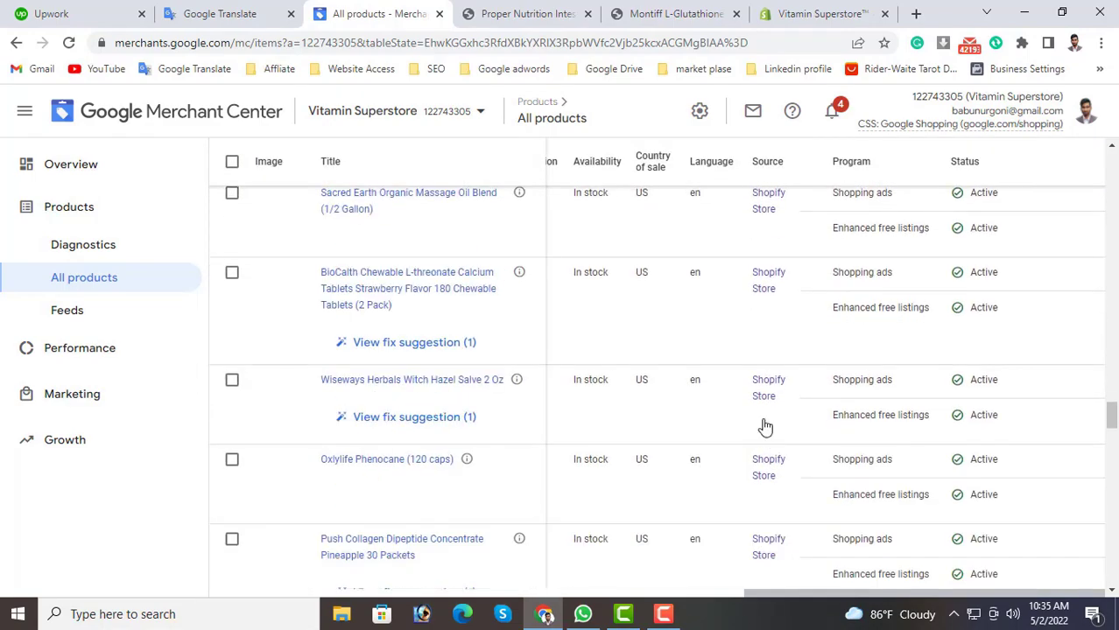
pyautogui.scroll(-10, 762, 429)
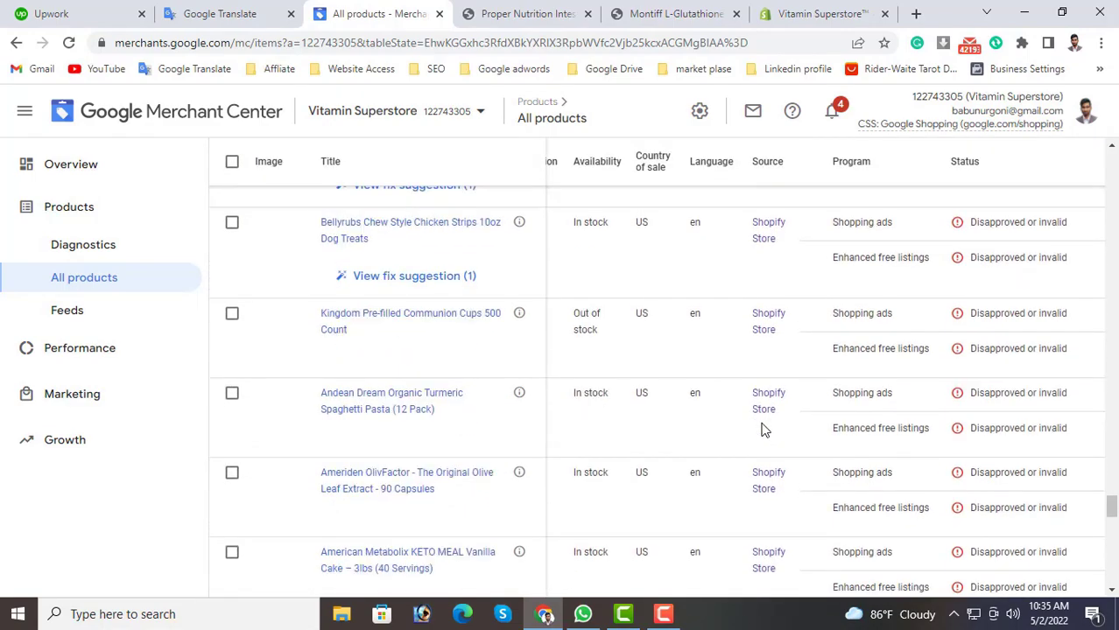
pyautogui.scroll(-10, 796, 528)
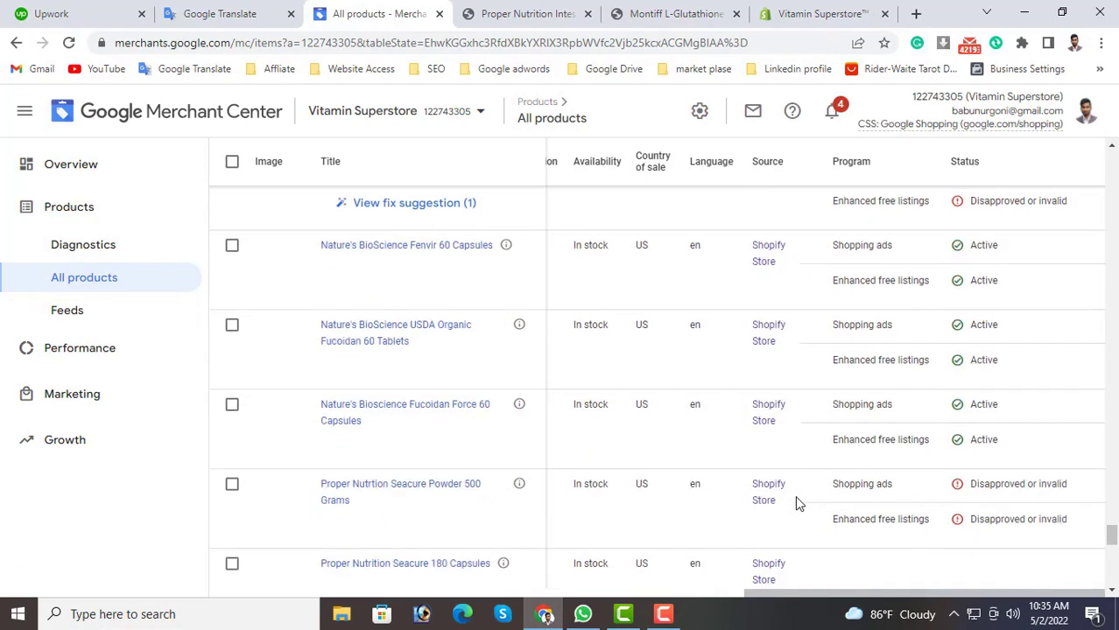
pyautogui.scroll(-10, 781, 473)
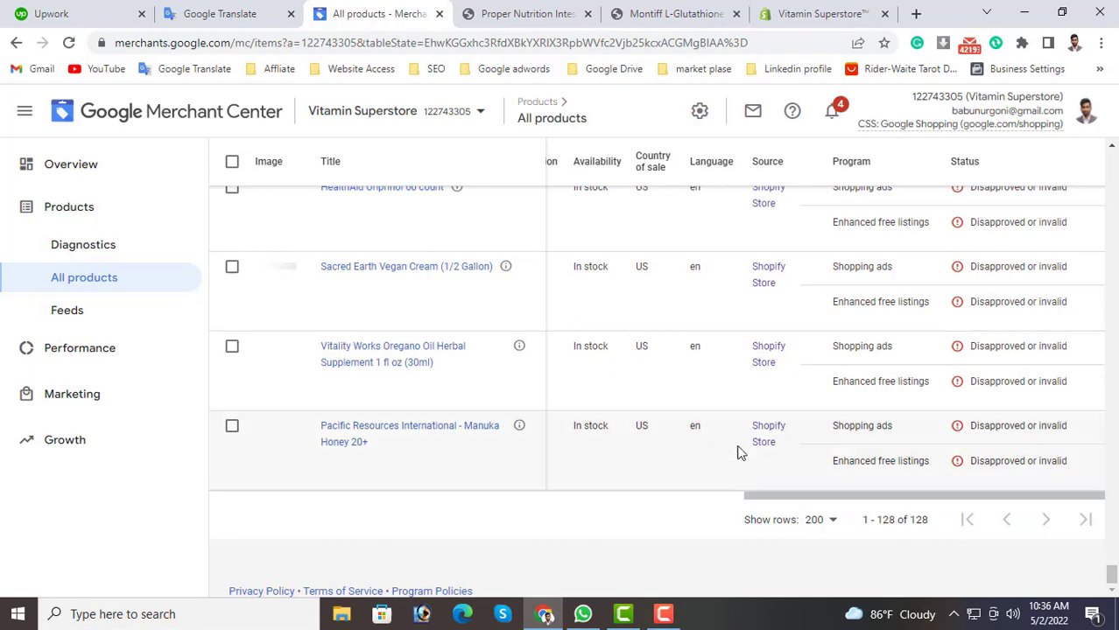
pyautogui.scroll(3, 486, 380)
pyautogui.scroll(2, 486, 382)
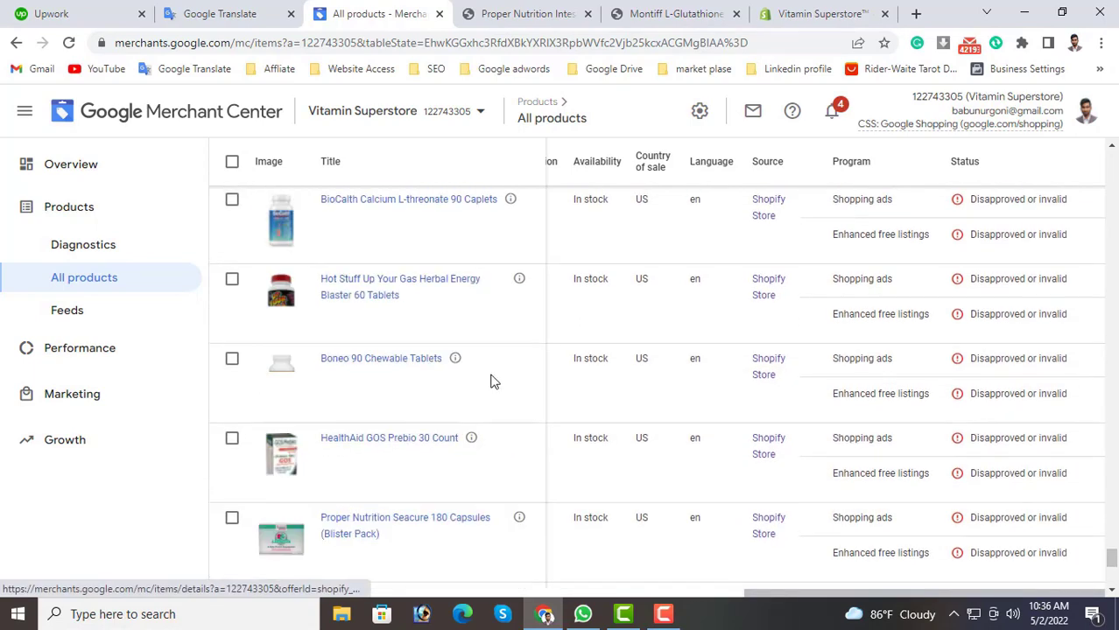
pyautogui.scroll(8, 410, 359)
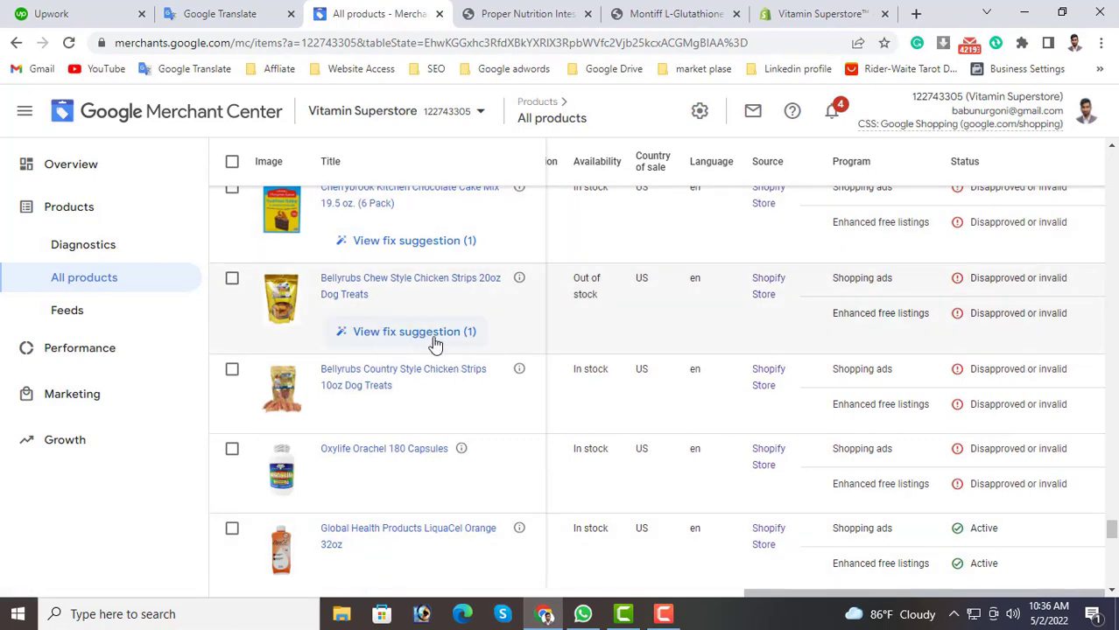
pyautogui.scroll(-8, 542, 350)
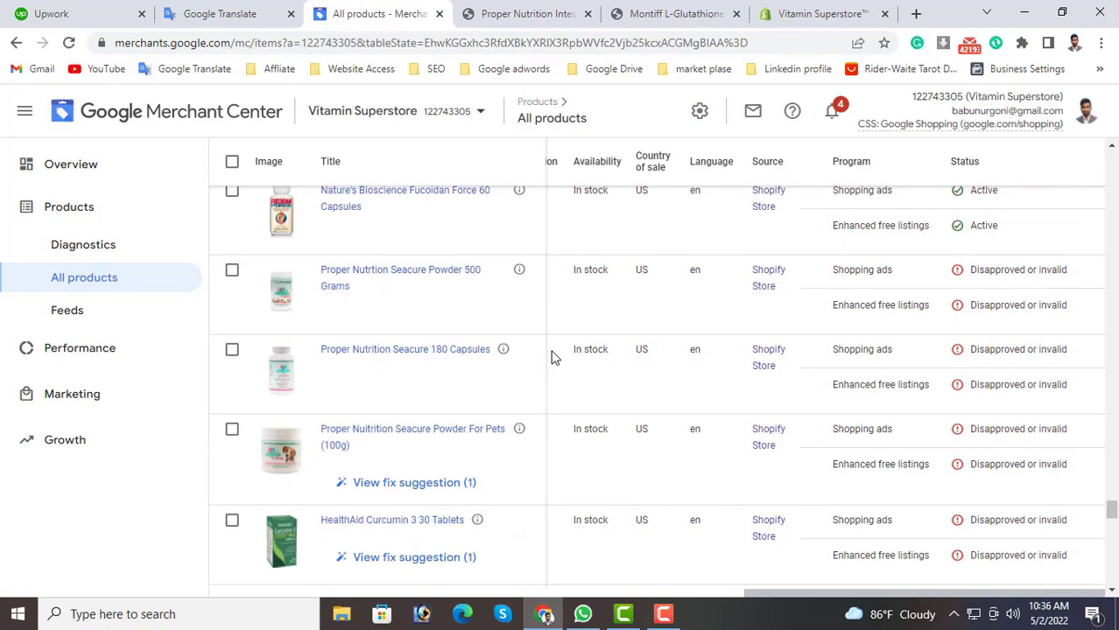
pyautogui.scroll(1, 350, 298)
pyautogui.scroll(5, 430, 349)
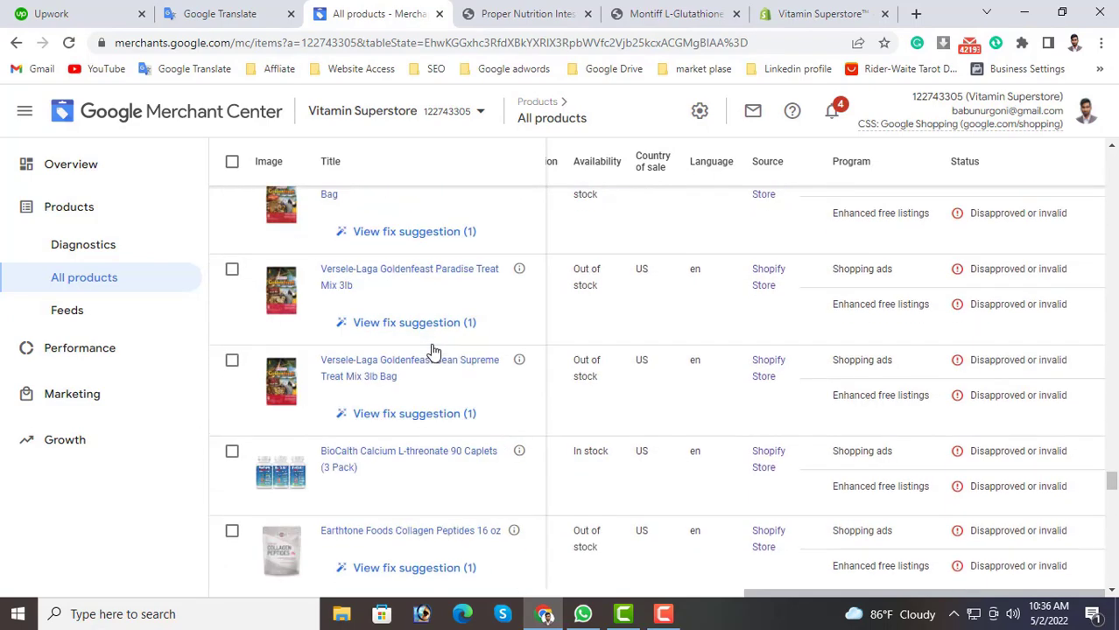
pyautogui.scroll(3, 455, 367)
pyautogui.scroll(-8, 470, 400)
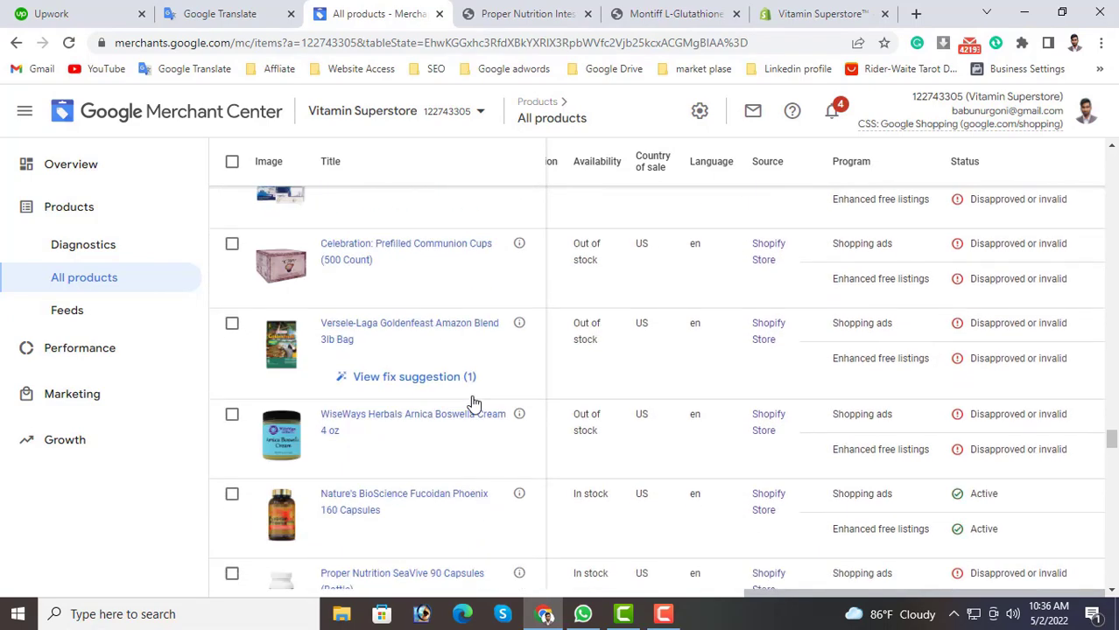
pyautogui.scroll(2, 472, 400)
pyautogui.scroll(5, 697, 407)
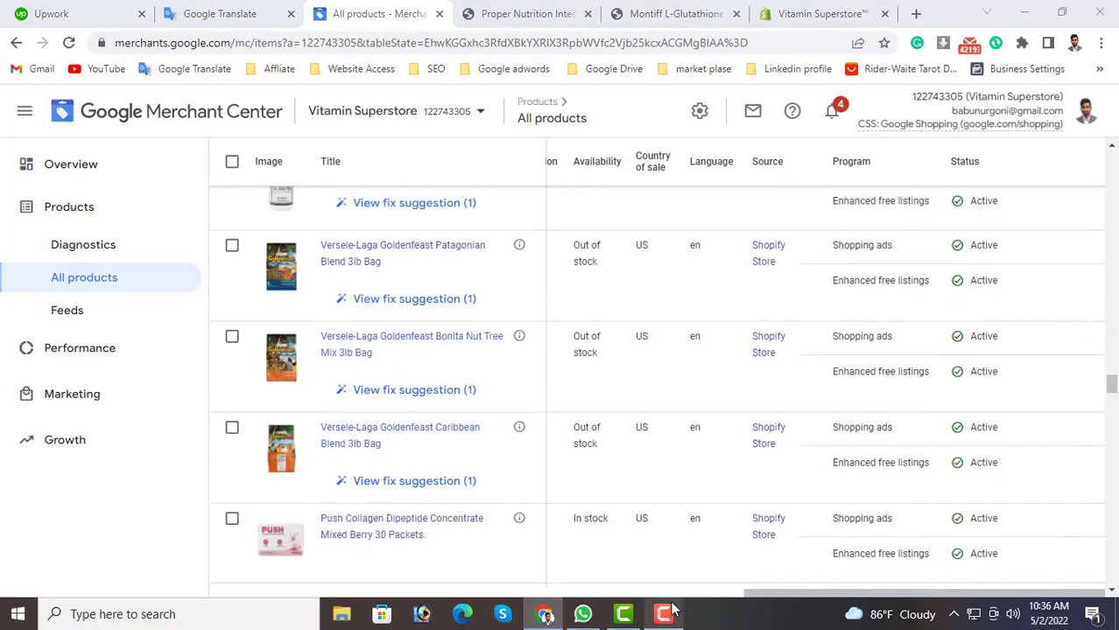
pyautogui.click(672, 616)
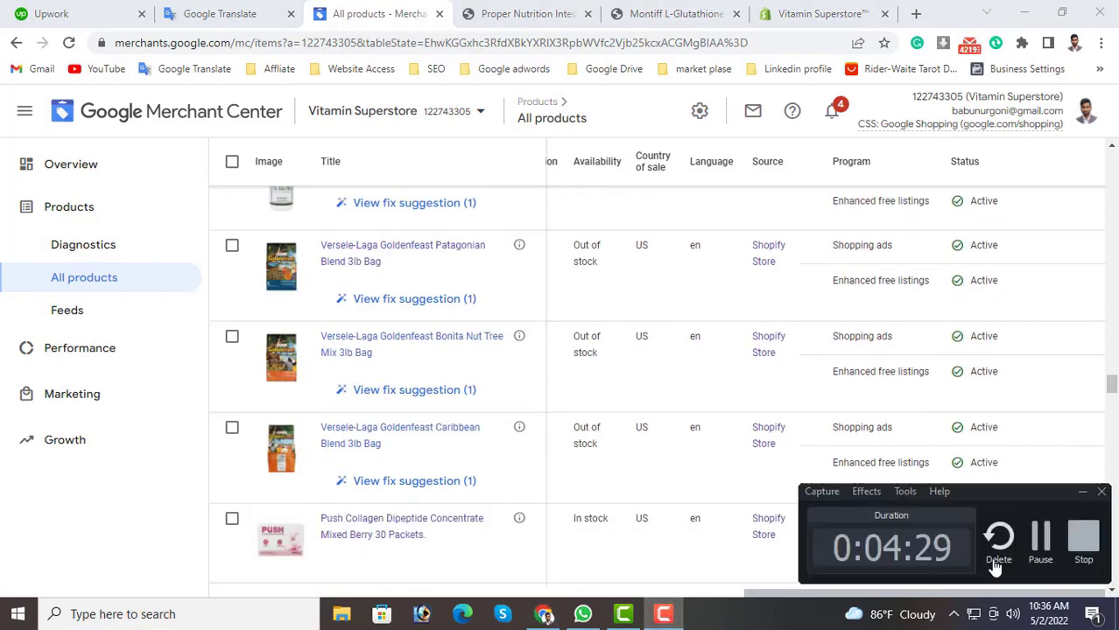
pyautogui.click(1085, 541)
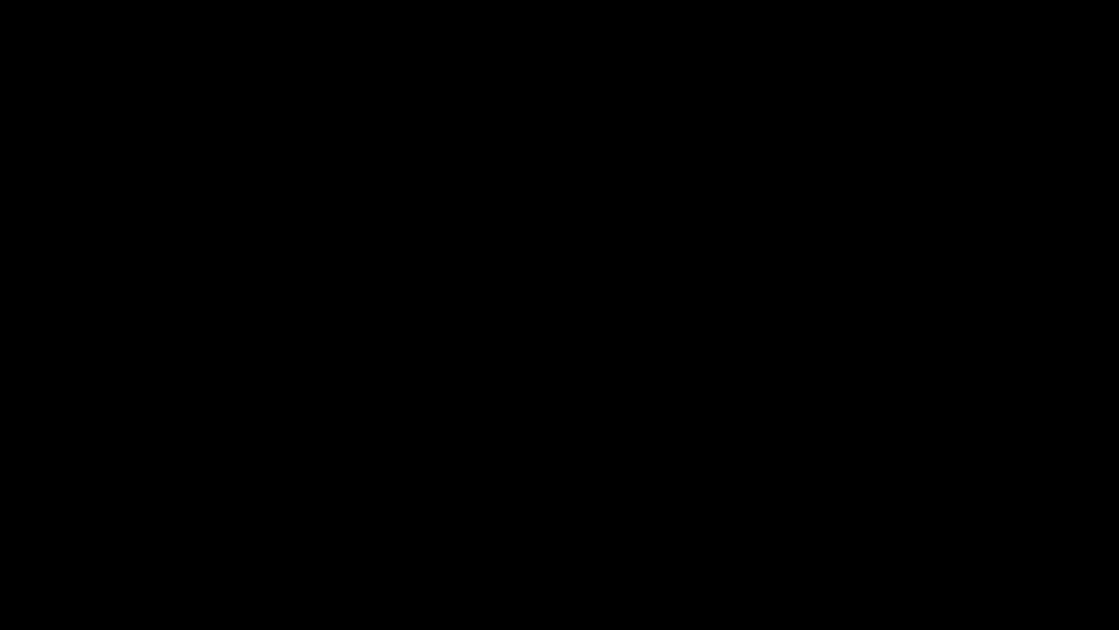